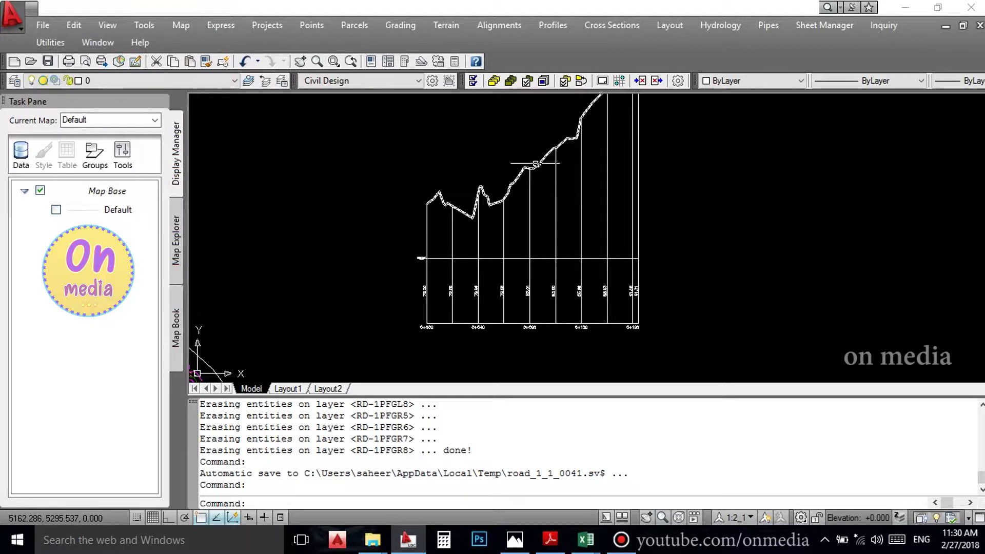
Pan and zoom around the RD-1 existing-ground profile, stations 0+000 to 0+180.
middle_click_drag(522, 166, 538, 200)
scroll(527, 193, "down", 4)
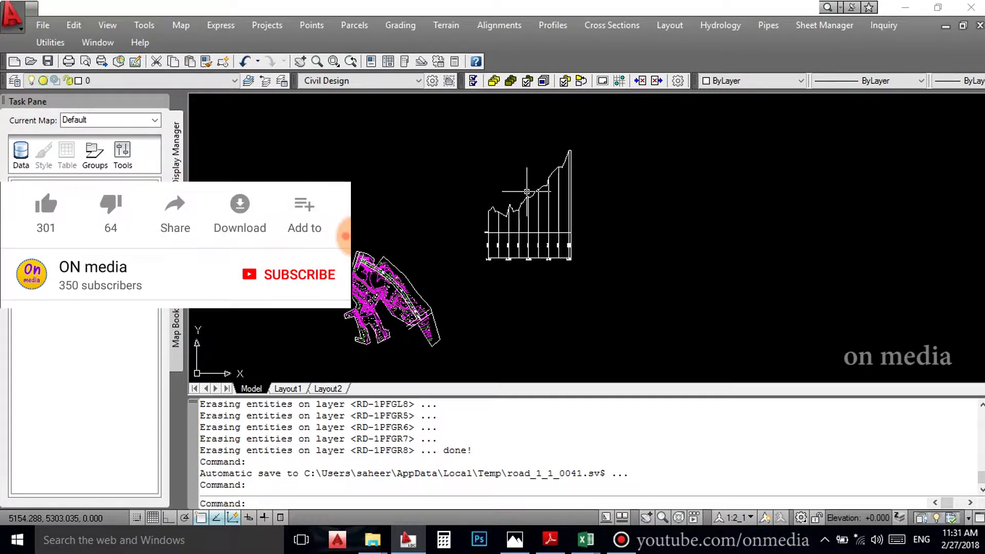
scroll(527, 191, "up", 3)
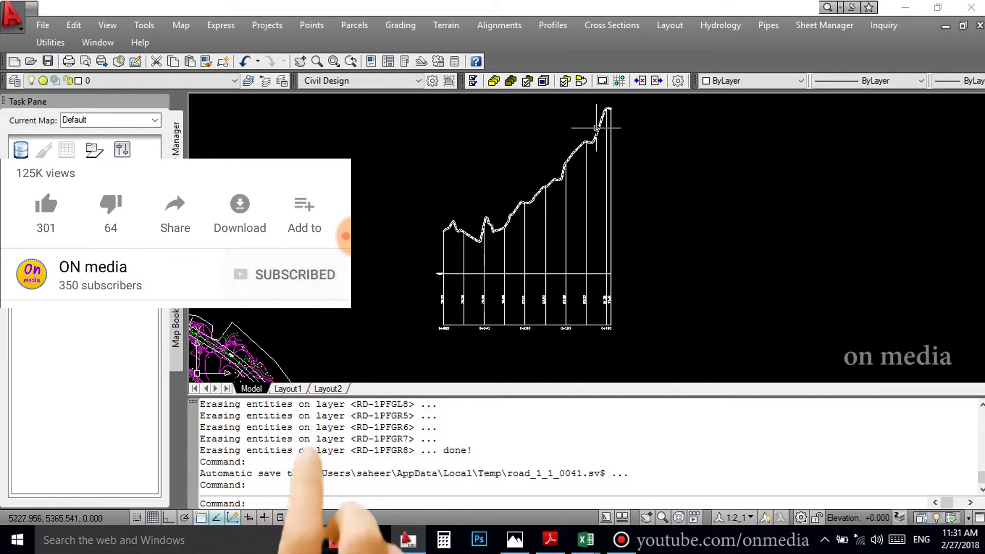
scroll(489, 231, "up", 3)
scroll(487, 188, "down", 3)
scroll(585, 374, "up", 3)
scroll(585, 374, "down", 5)
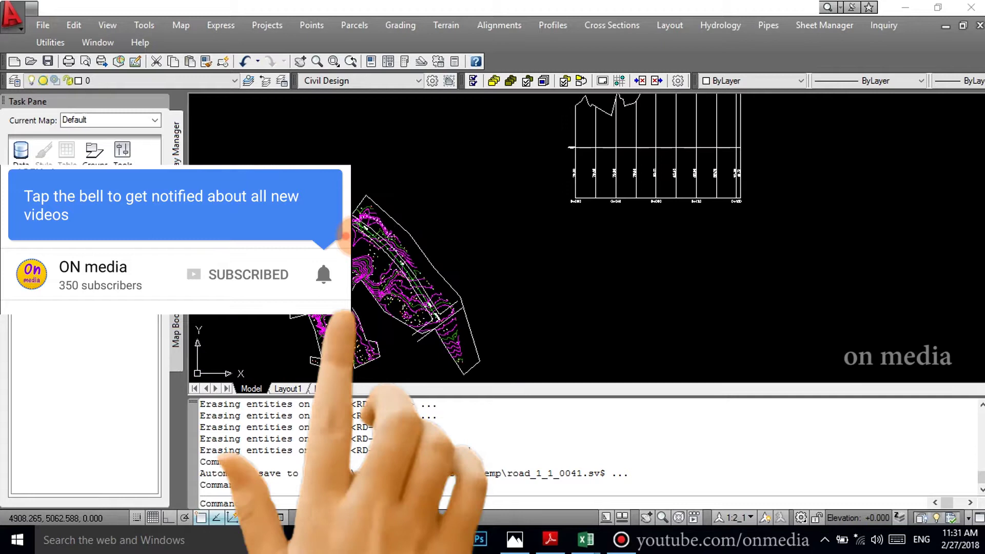
scroll(482, 193, "up", 2)
middle_click_drag(481, 193, 127, 316)
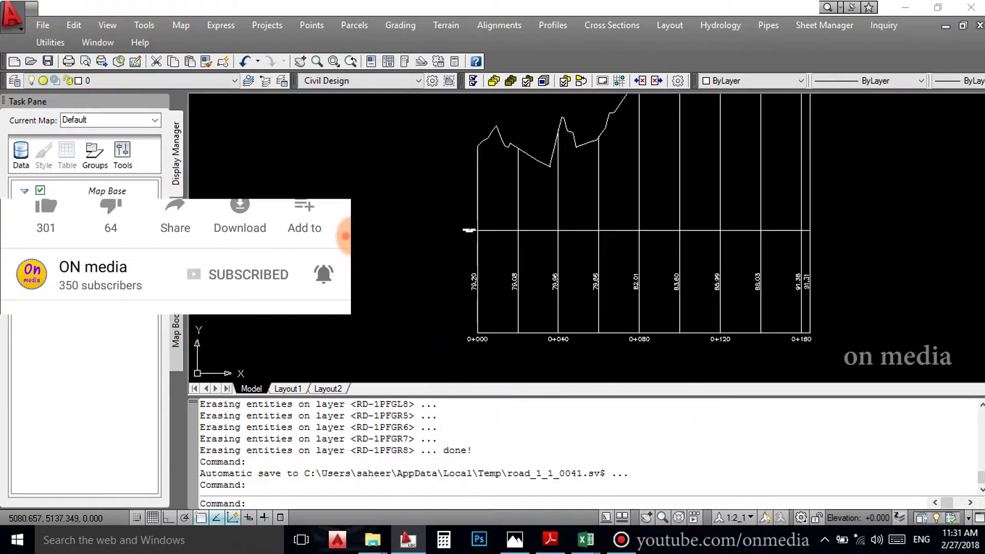
scroll(442, 123, "up", 4)
middle_click_drag(411, 177, 392, 219)
scroll(392, 220, "up", 1)
scroll(433, 187, "down", 2)
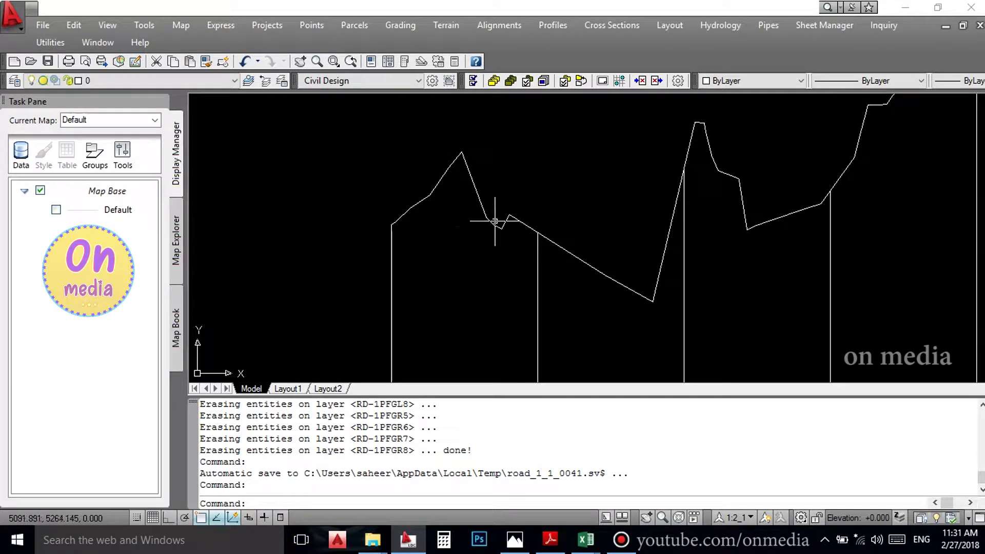
scroll(451, 334, "down", 4)
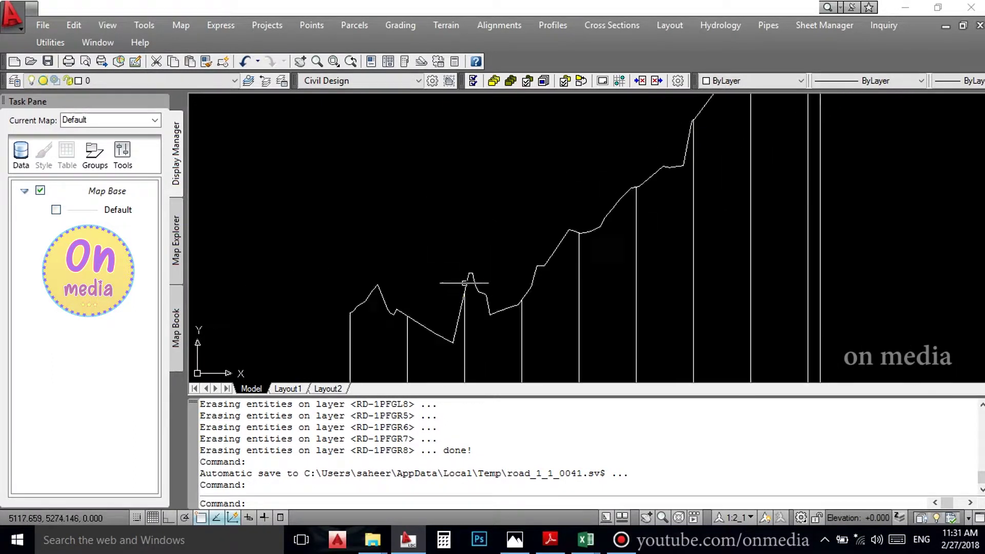
scroll(590, 215, "up", 2)
scroll(574, 267, "down", 1)
scroll(653, 162, "down", 1)
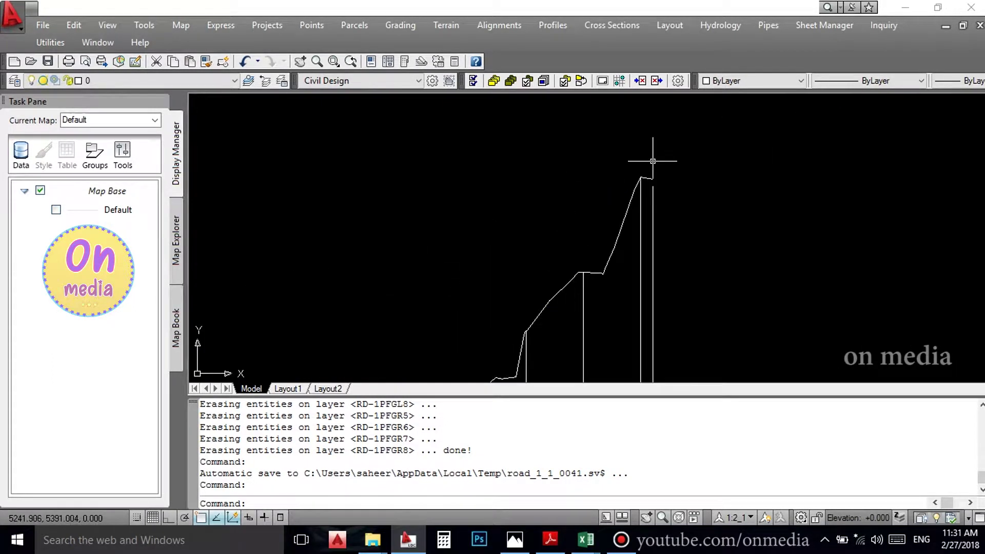
scroll(653, 161, "down", 2)
scroll(654, 161, "down", 3)
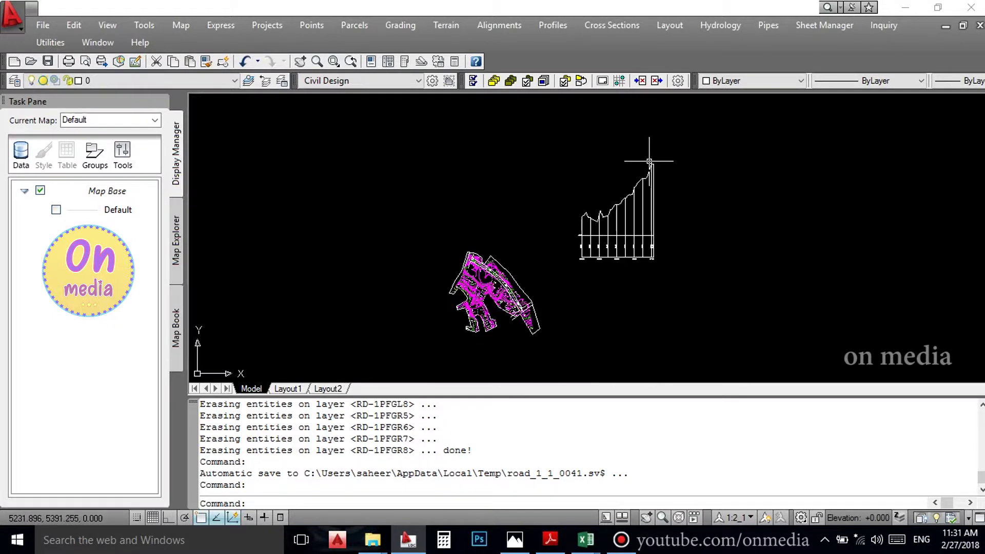
scroll(607, 233, "up", 3)
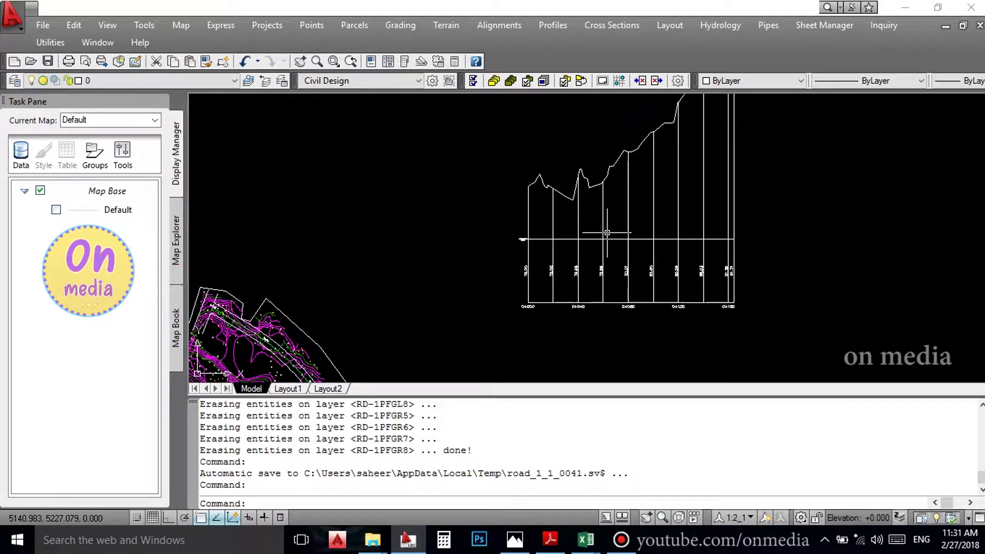
middle_click_drag(581, 186, 566, 212)
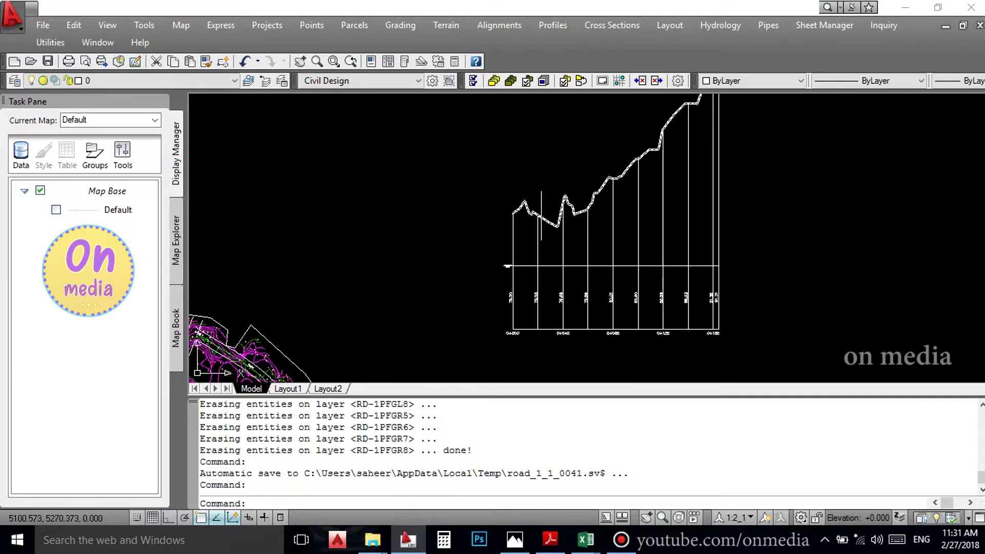
Review the RD-1 Existing Ground PVI stations, elevations and grades in the vertical alignment editor.
left_click(564, 27)
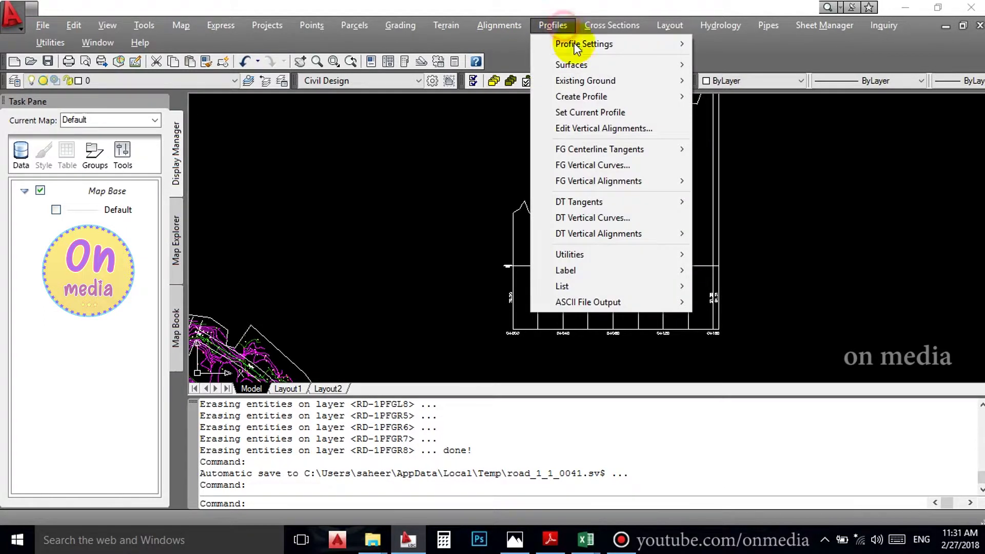
left_click(587, 130)
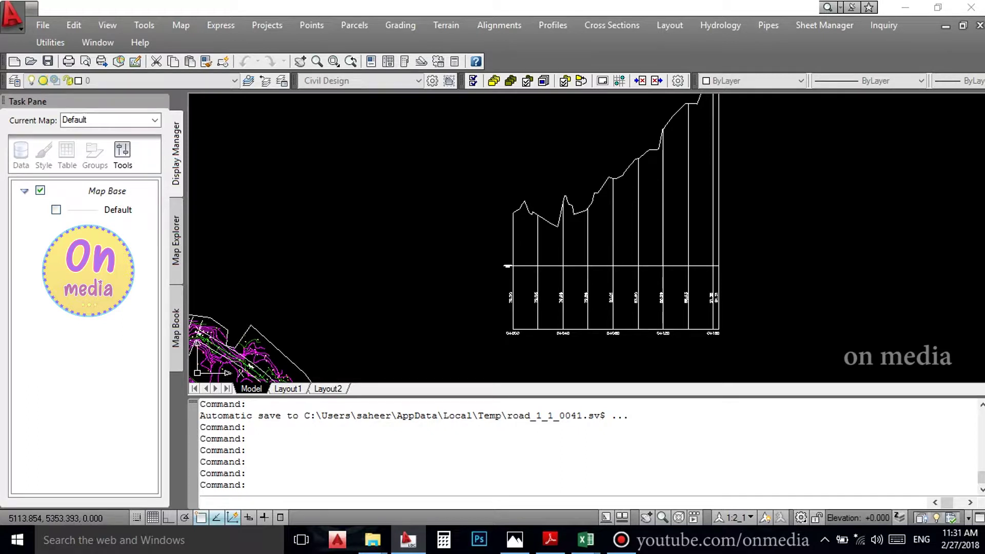
left_click(434, 224)
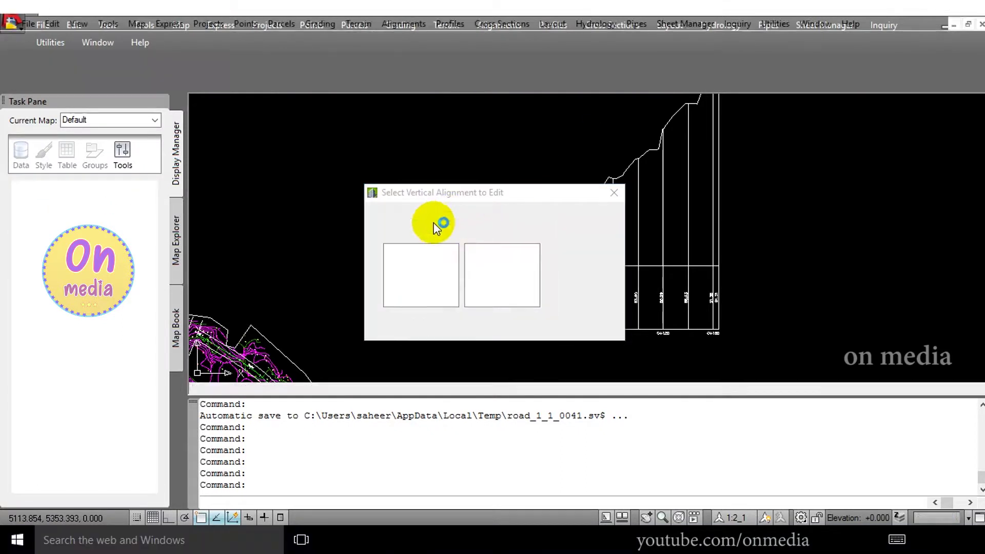
left_click(585, 220)
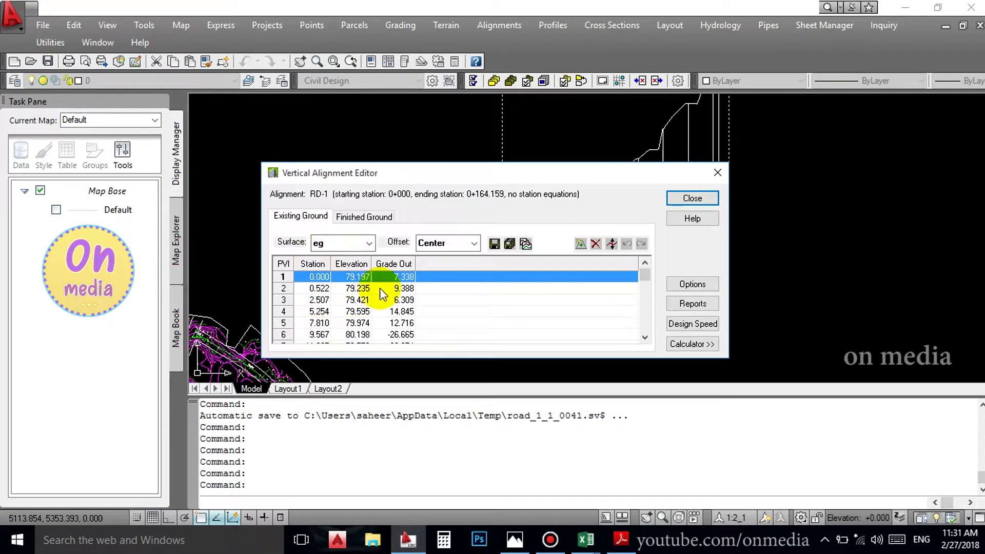
left_click(718, 172)
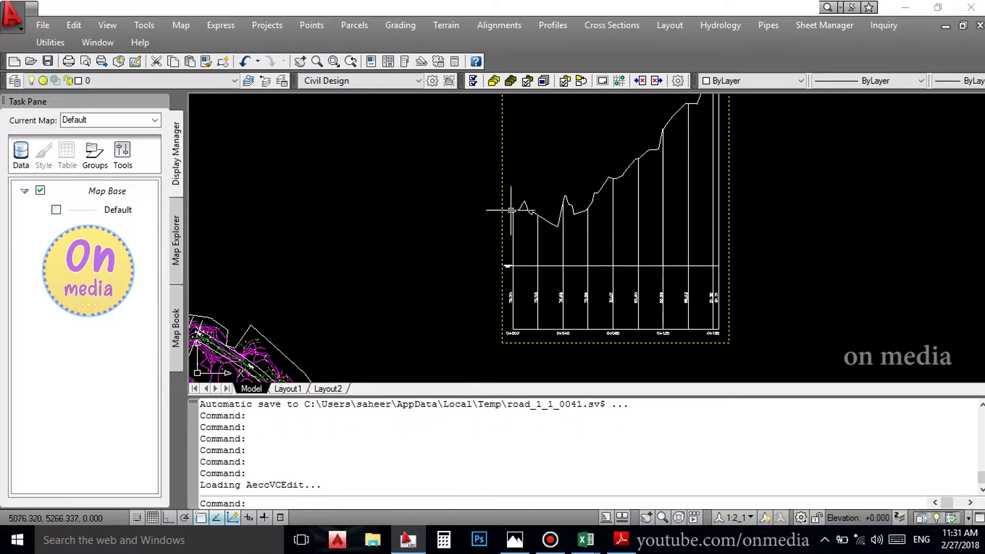
left_click(523, 154)
scroll(570, 250, "down", 4)
scroll(547, 226, "up", 3)
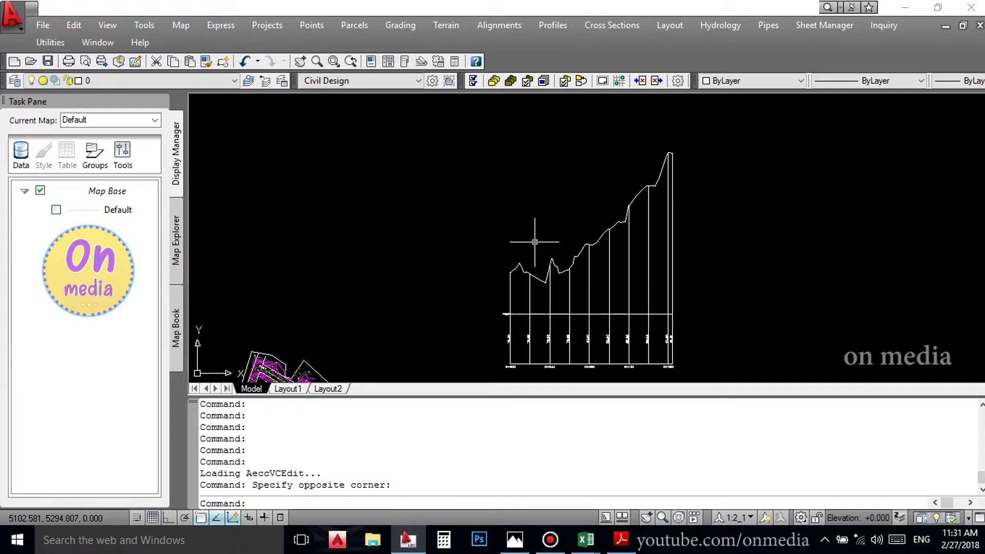
Set RD-1 (stations 0.000 to 164.159) as current alignment from the Alignment Librarian.
left_click(550, 23)
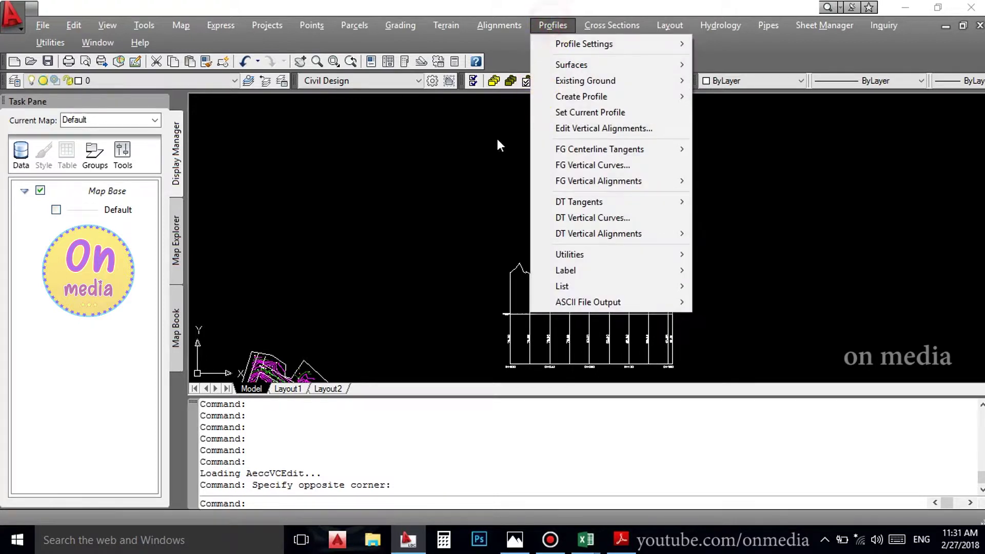
left_click(511, 43)
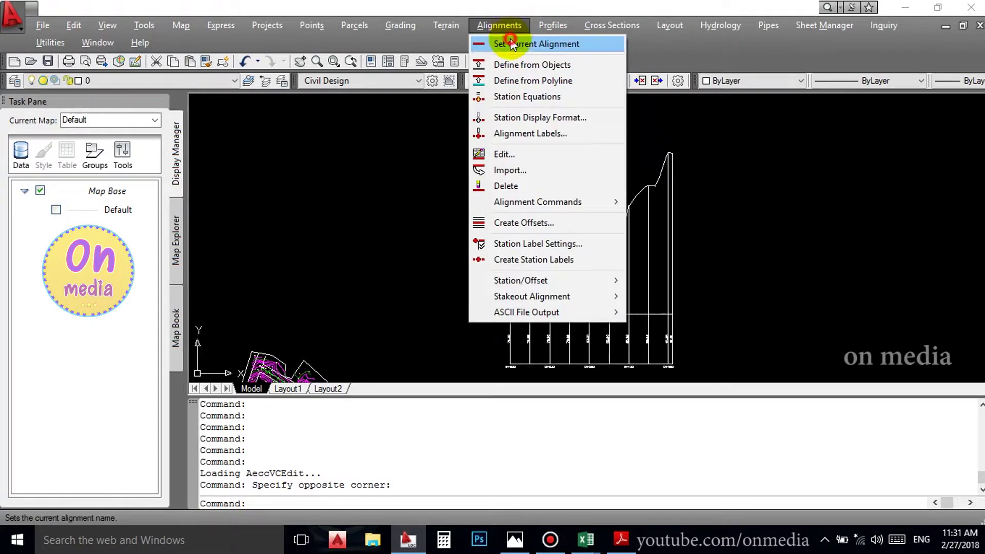
key("Return")
left_click(402, 263)
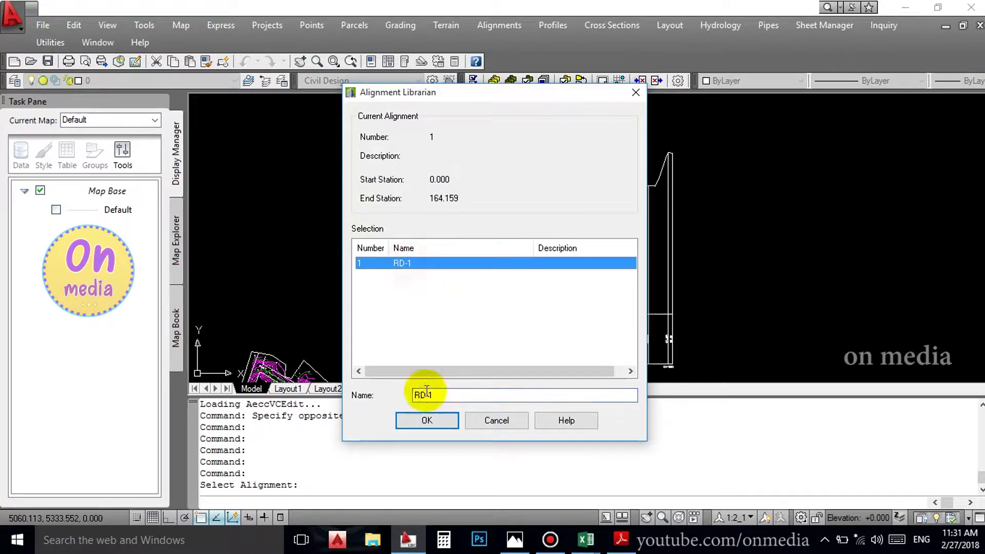
left_click(425, 418)
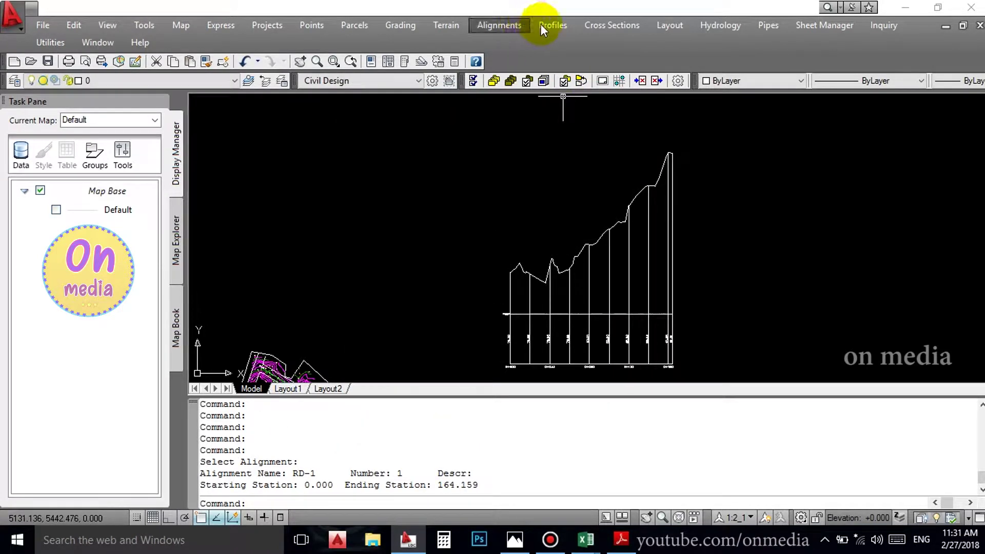
left_click(542, 26)
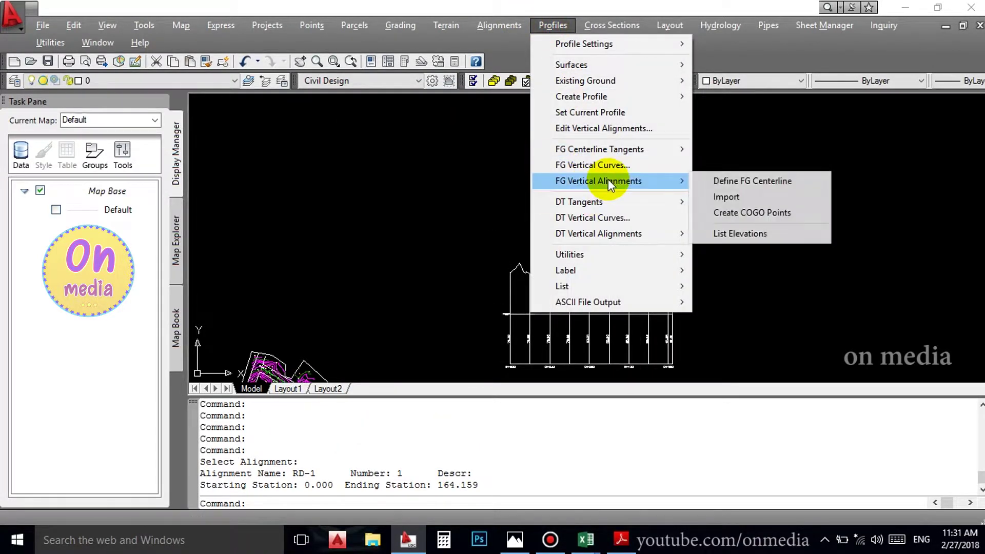
mouse_move(600, 149)
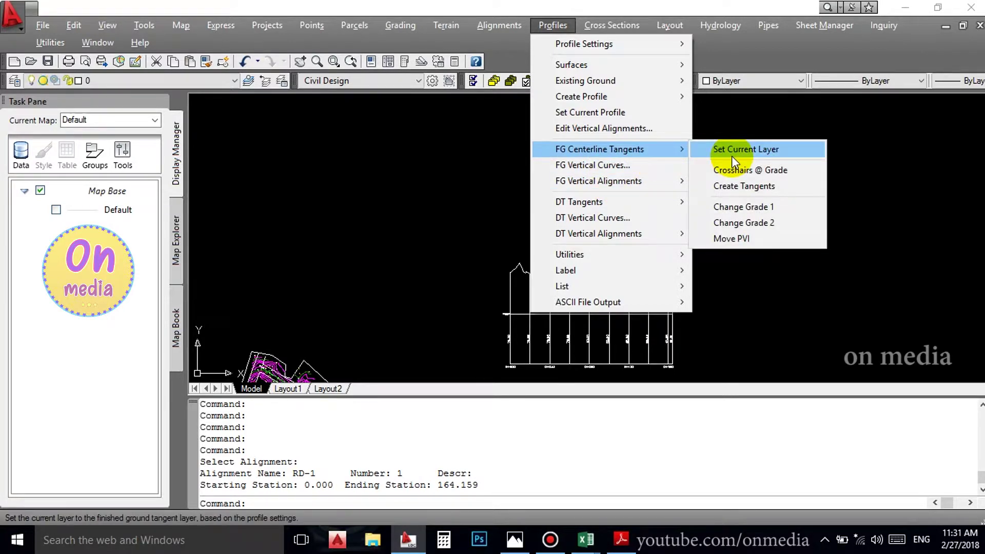
On layer RD-1PFGC, draw a line from the profile's first point to its top end.
left_click(732, 156)
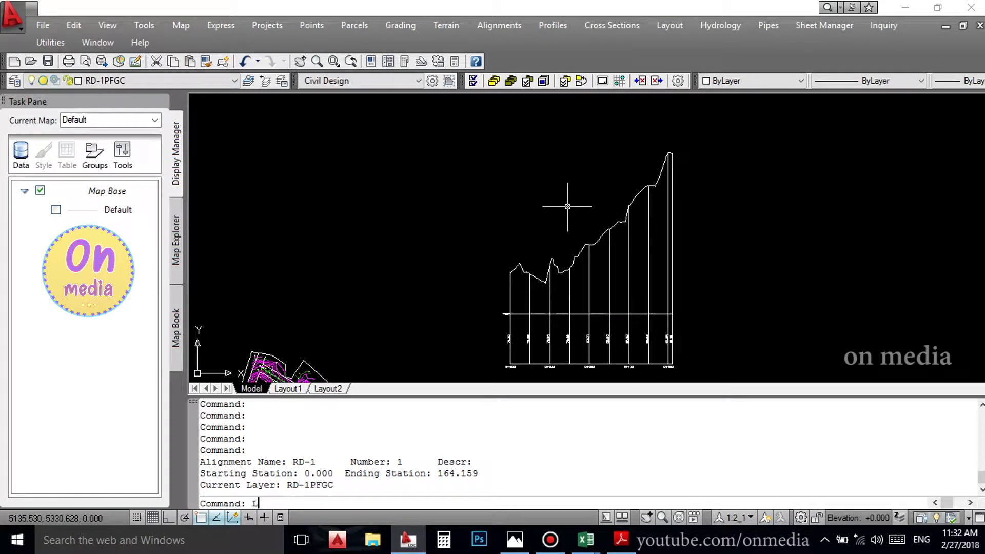
key("Return")
scroll(567, 207, "up", 2)
scroll(474, 289, "up", 1)
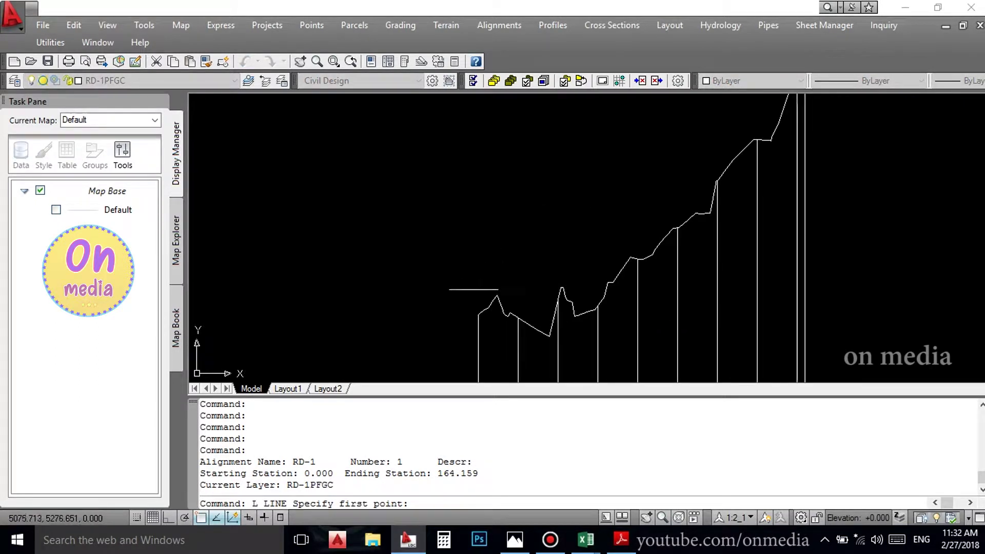
left_click(478, 315)
scroll(667, 205, "up", 1)
scroll(718, 179, "up", 1)
scroll(755, 159, "up", 1)
left_click(743, 154)
scroll(719, 157, "down", 1)
right_click(673, 153)
left_click(698, 163)
Zoom around and select the new sloped grade line to check it, then clear the selection.
scroll(785, 160, "up", 2)
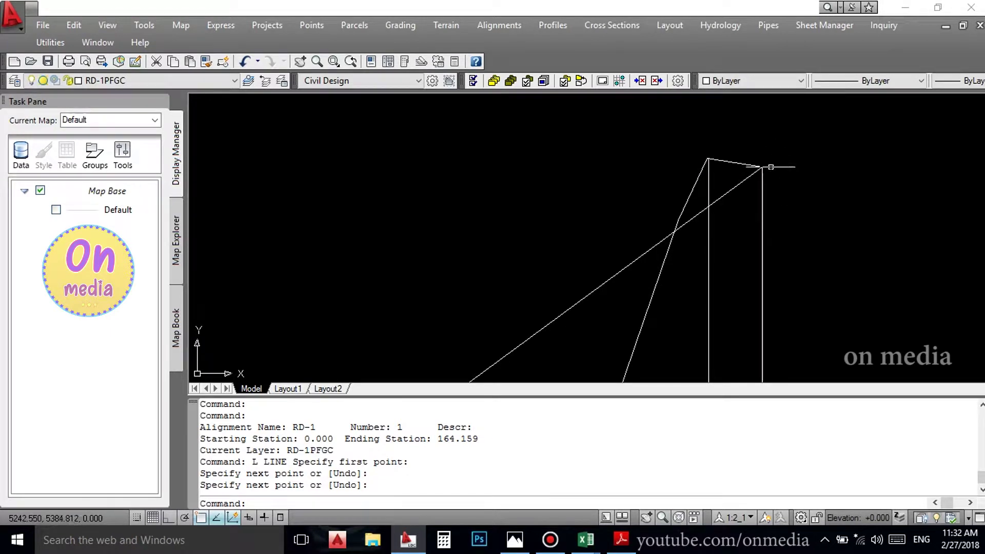
scroll(769, 165, "down", 1)
scroll(622, 269, "down", 2)
scroll(688, 208, "up", 2)
scroll(635, 240, "up", 1)
scroll(574, 292, "down", 1)
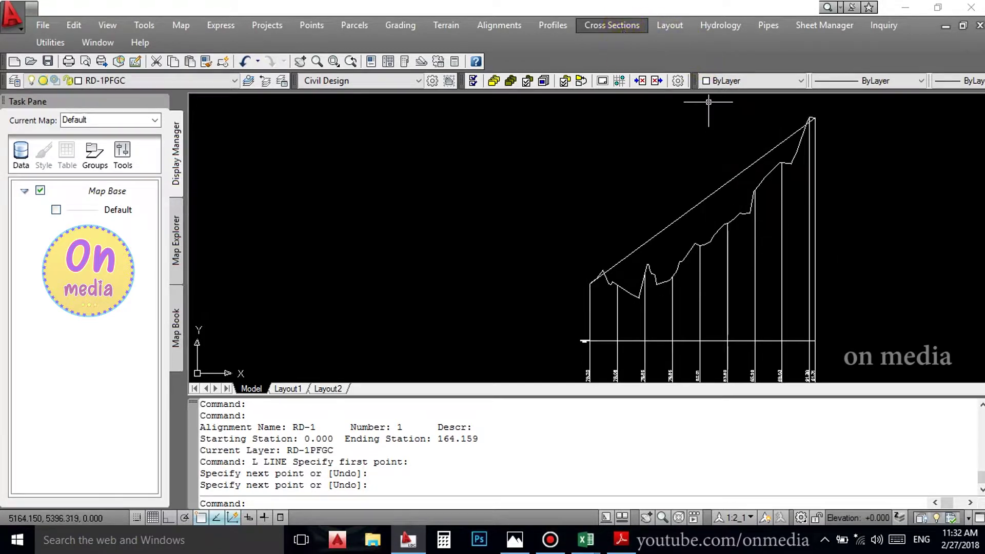
left_click(683, 212)
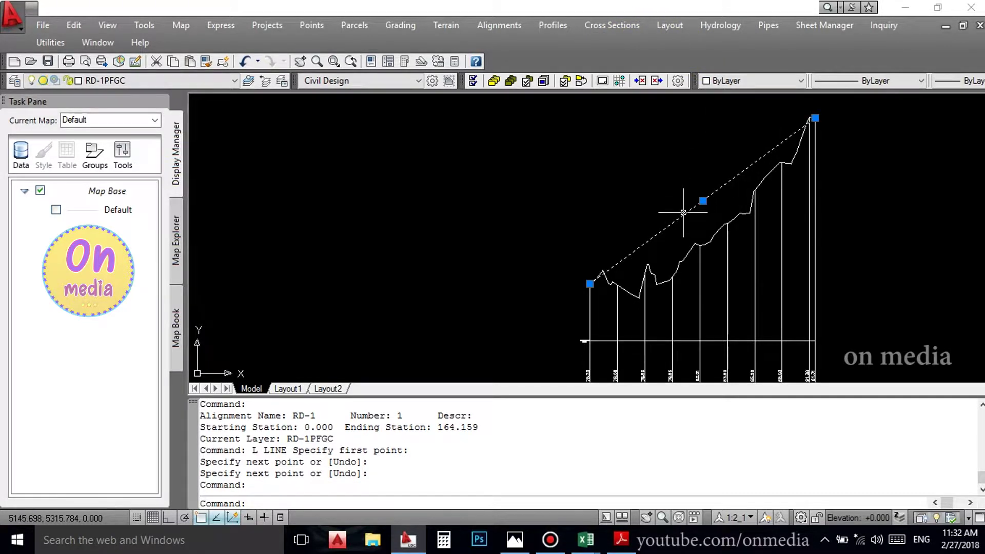
key("Escape")
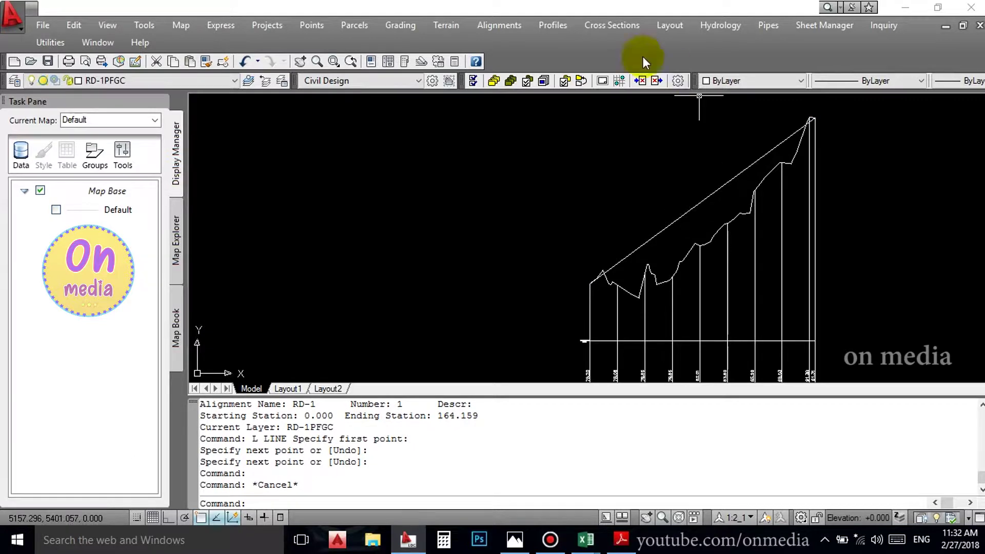
Define the FG centerline from the sloped design line, picking the profile's start point.
left_click(549, 28)
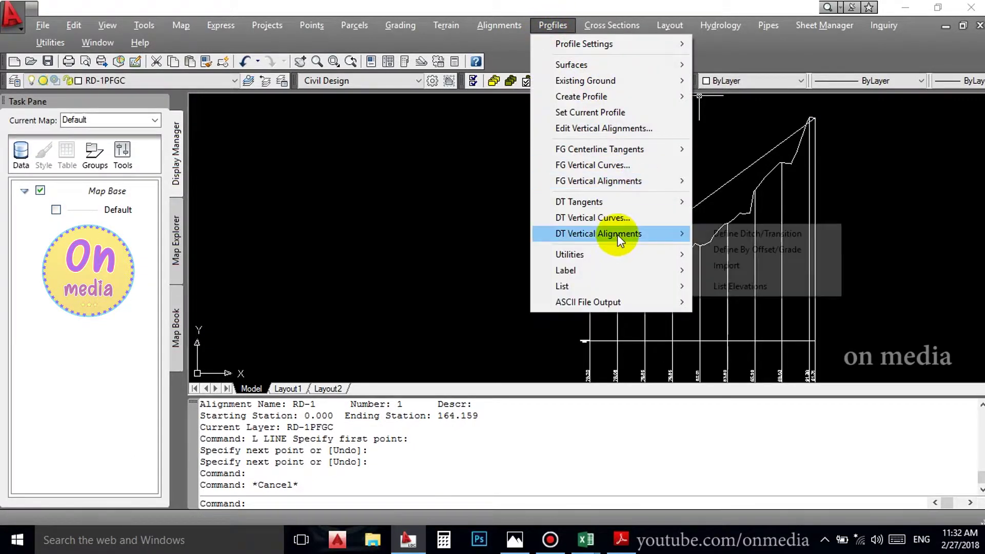
mouse_move(598, 181)
left_click(758, 182)
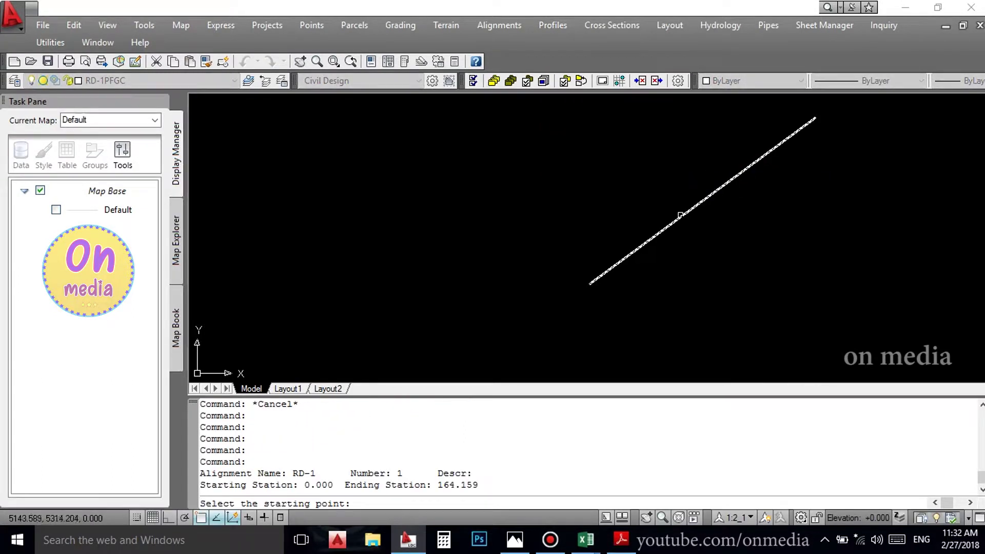
left_click(590, 284)
left_click(631, 254)
key("Return")
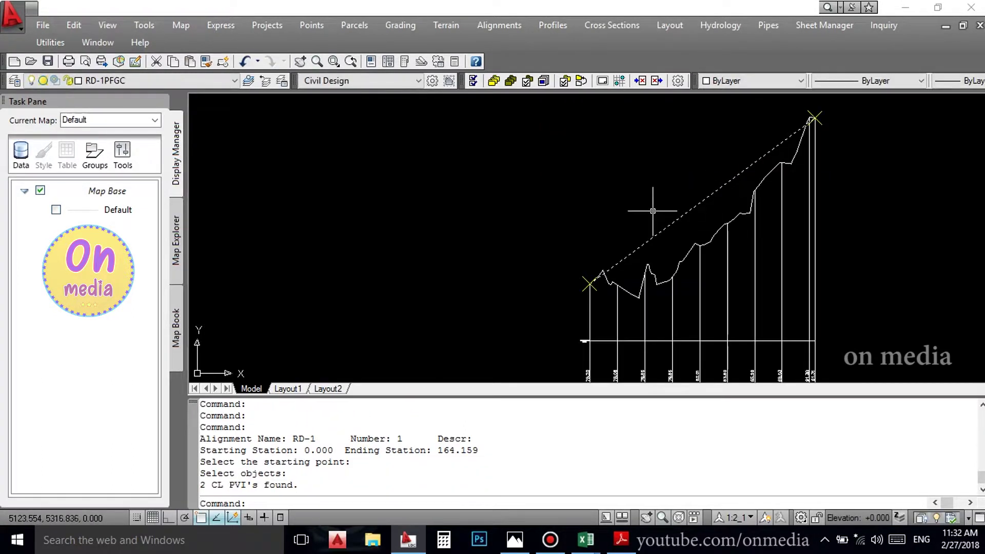
Make Yellow the current drawing colour.
left_click(751, 82)
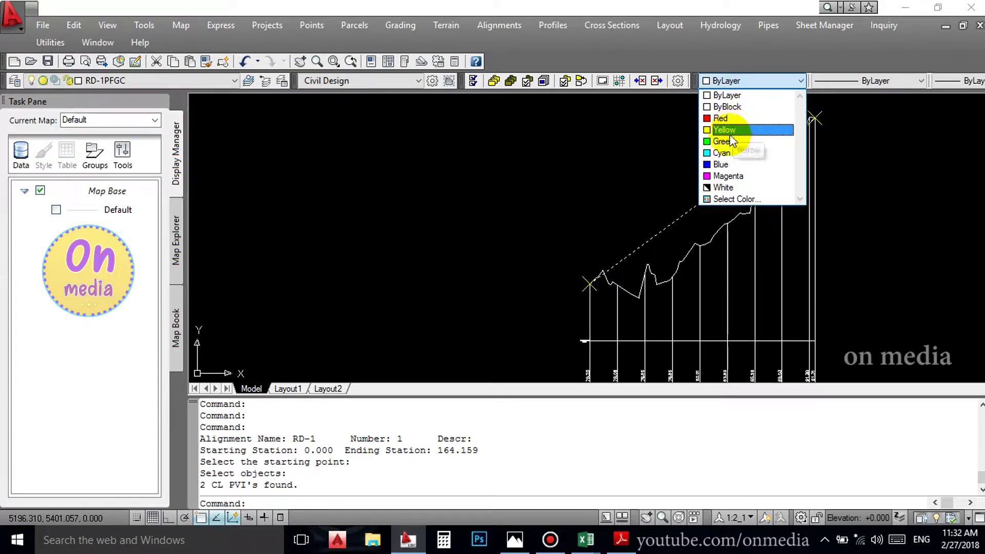
left_click(619, 134)
left_click(589, 128)
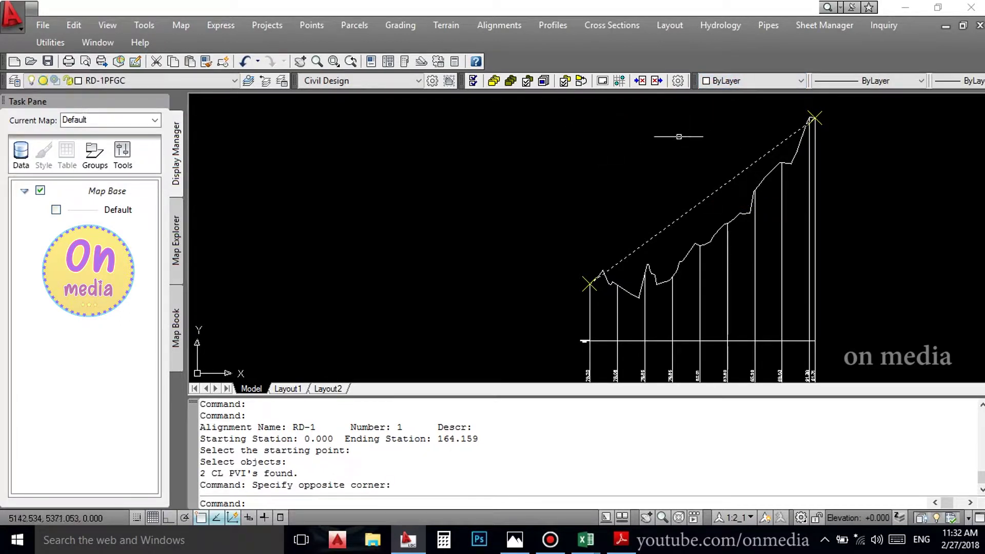
left_click(724, 81)
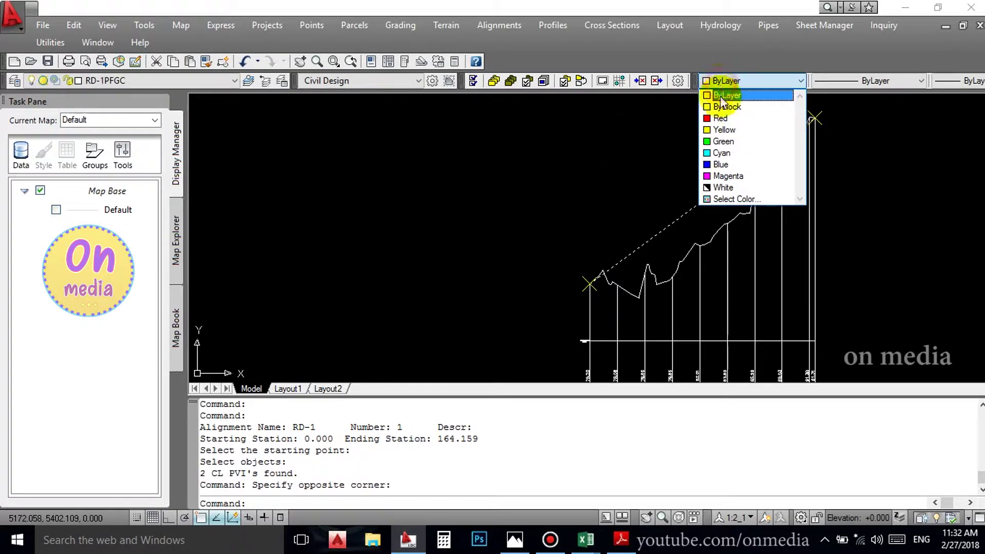
left_click(722, 129)
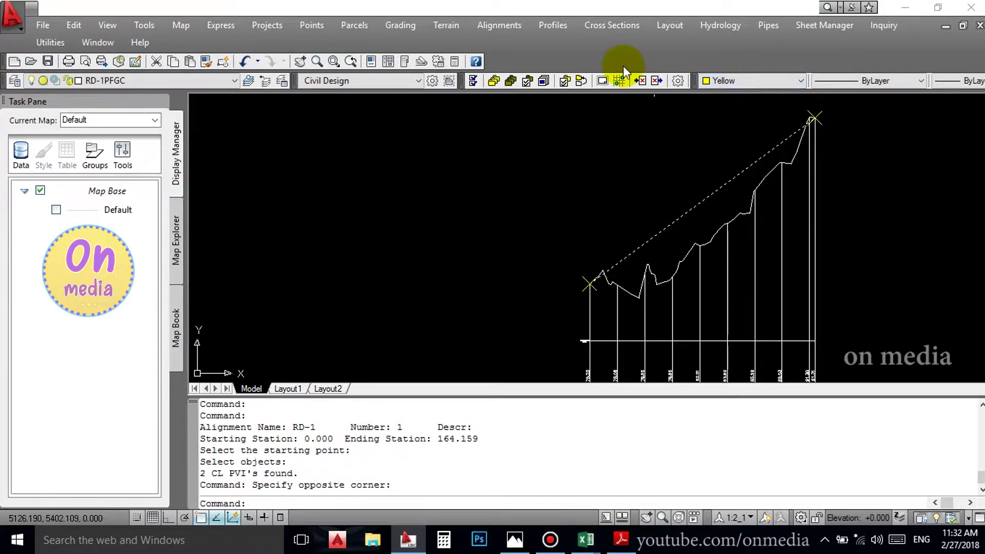
left_click(553, 25)
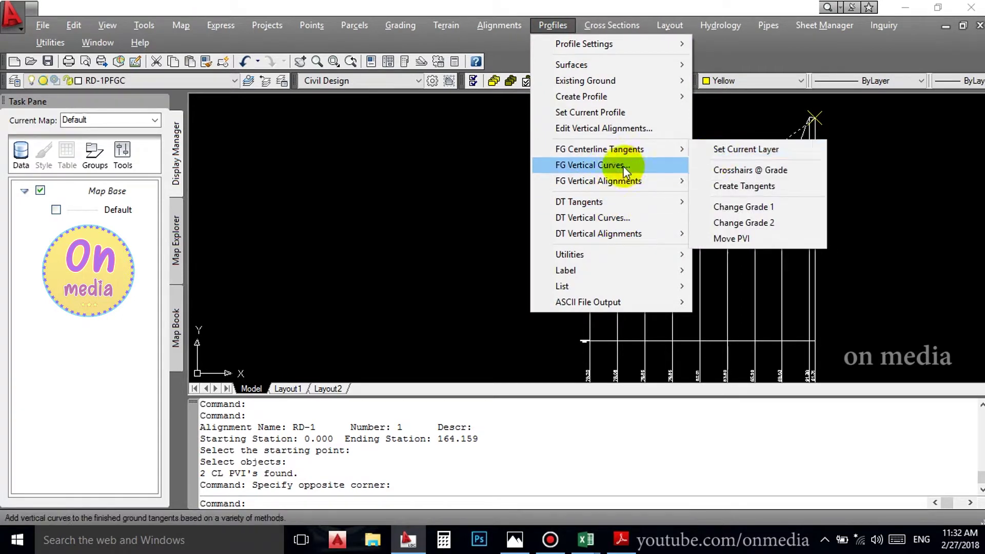
mouse_move(598, 181)
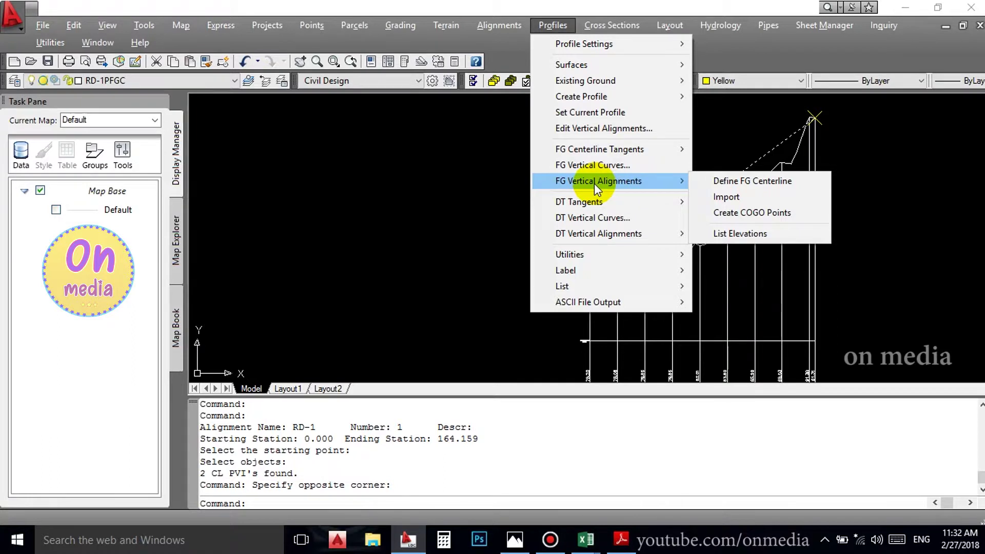
Redefine the FG centerline and import it with tangent and vertical curve labels.
left_click(730, 182)
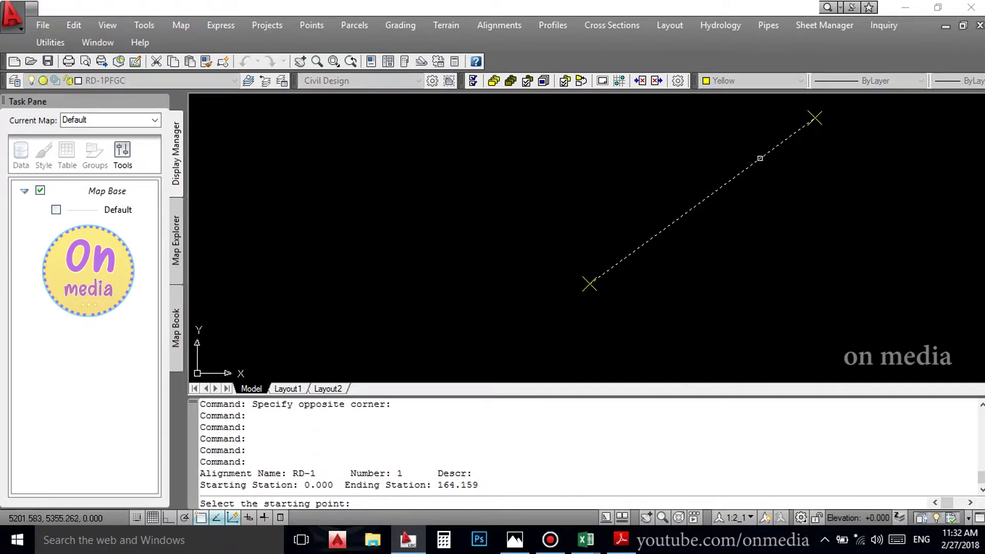
left_click(640, 248)
key("Return")
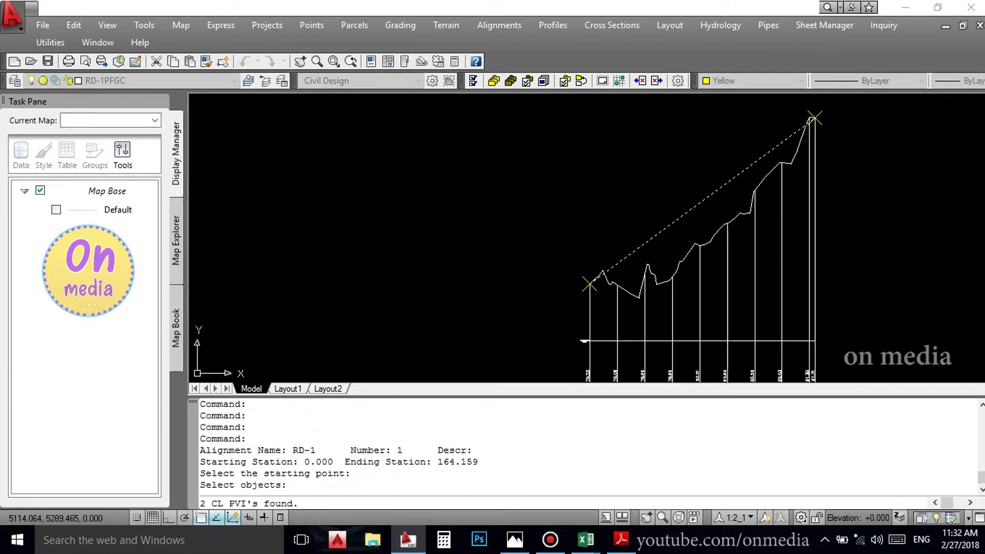
left_click(554, 25)
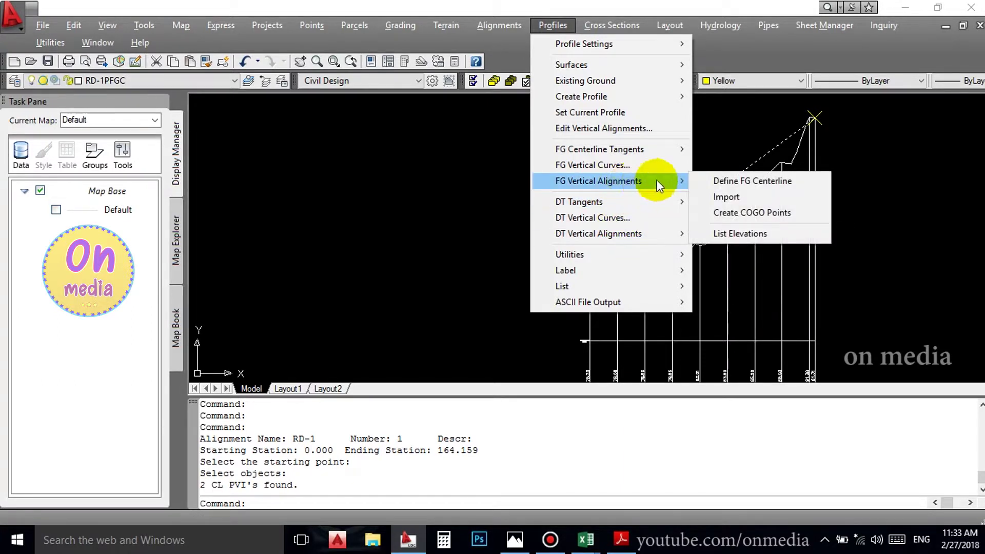
left_click(729, 201)
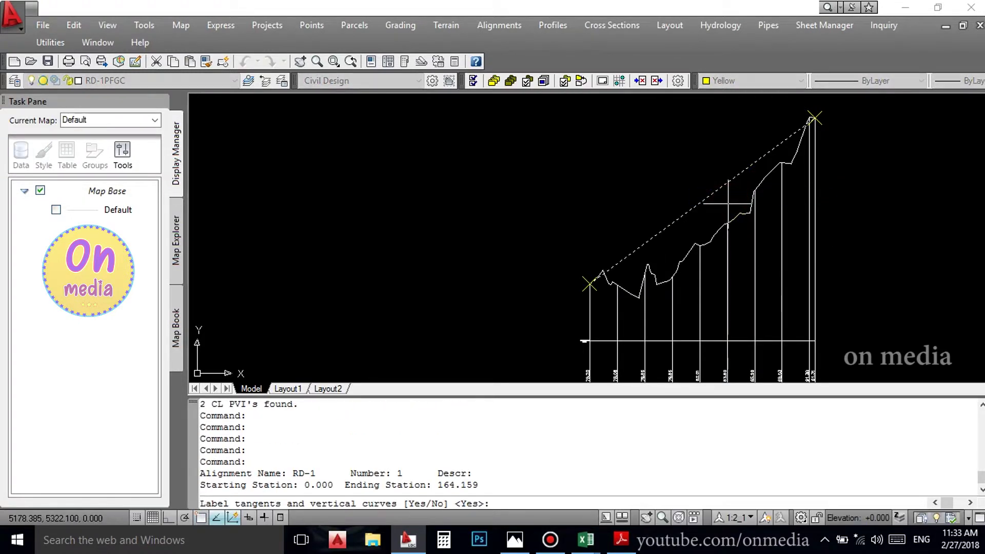
key("Return")
key("Return")
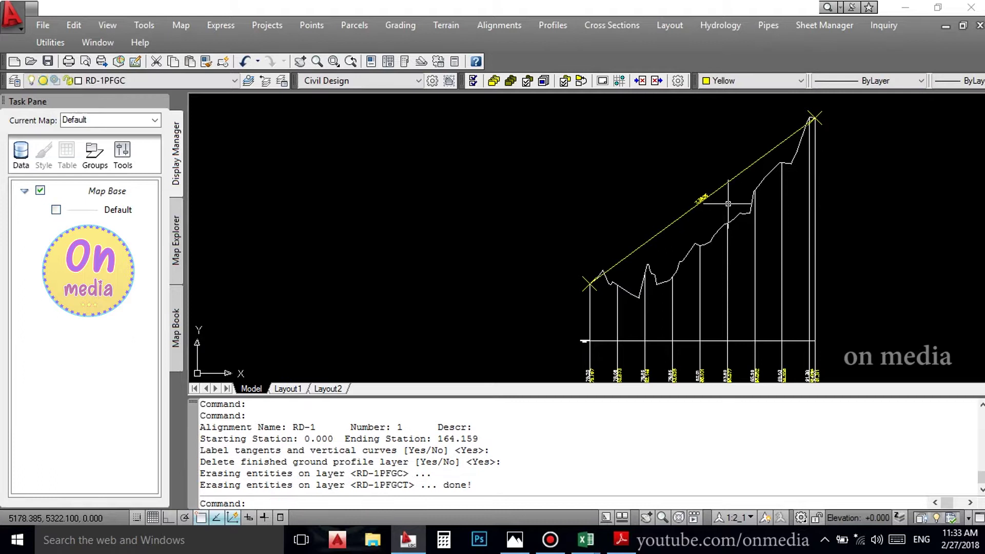
Zoom and pan to inspect the yellow grade line labelled 7.380%.
scroll(695, 204, "up", 3)
scroll(642, 231, "down", 4)
scroll(580, 287, "up", 2)
scroll(544, 287, "up", 2)
scroll(544, 287, "up", 2)
scroll(513, 308, "down", 4)
scroll(493, 308, "up", 1)
mouse_move(485, 241)
middle_mouse_down()
mouse_move(485, 327)
mouse_move(435, 412)
middle_mouse_up()
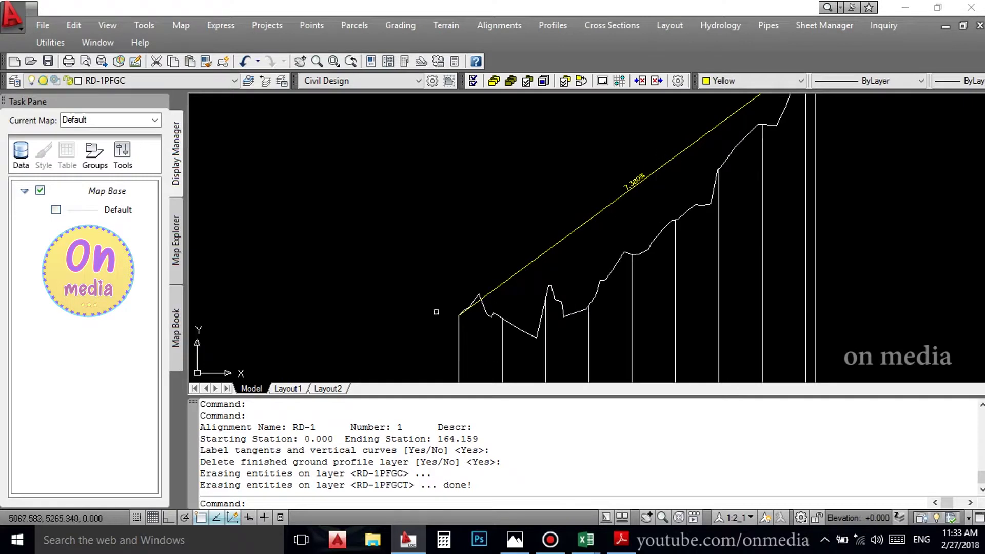
scroll(464, 315, "down", 2)
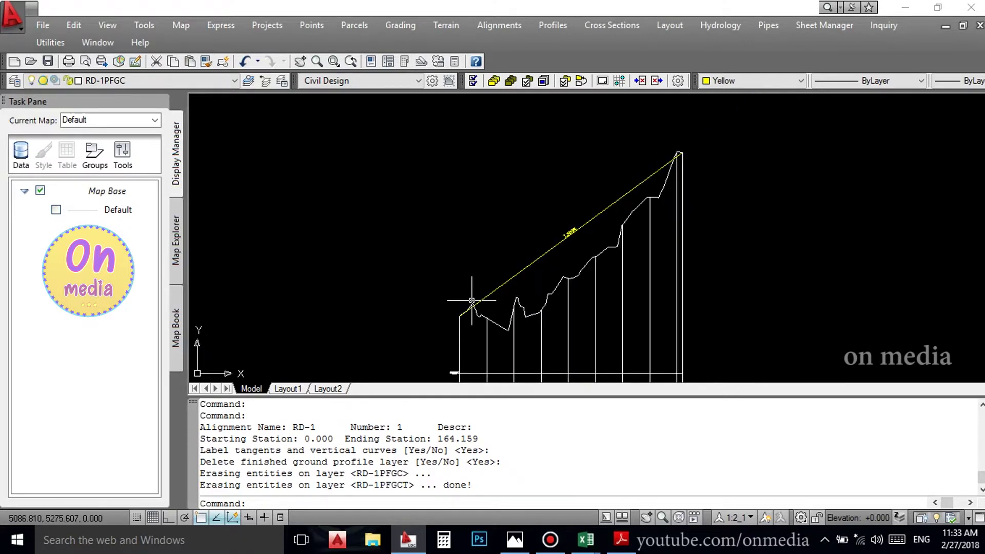
scroll(487, 300, "up", 2)
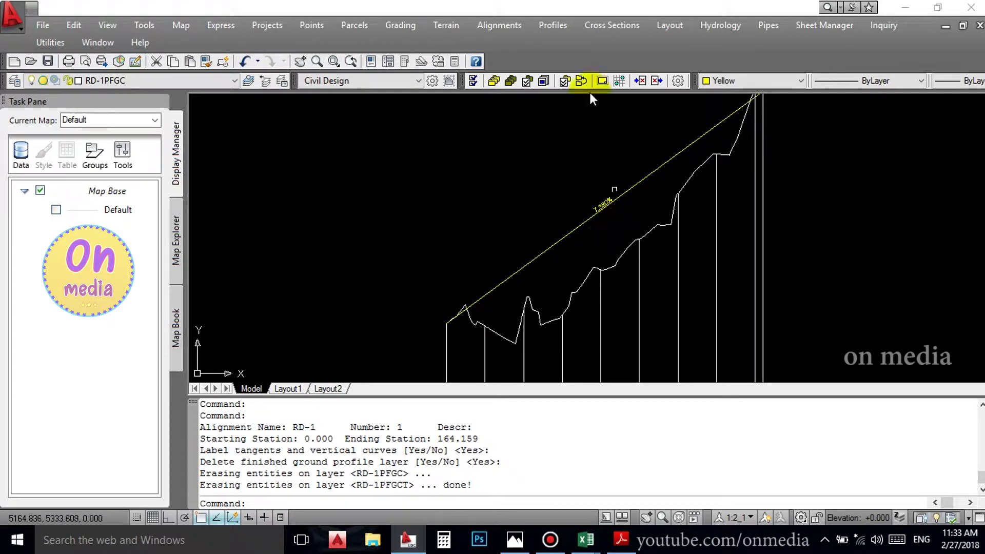
middle_click_drag(622, 160, 563, 184)
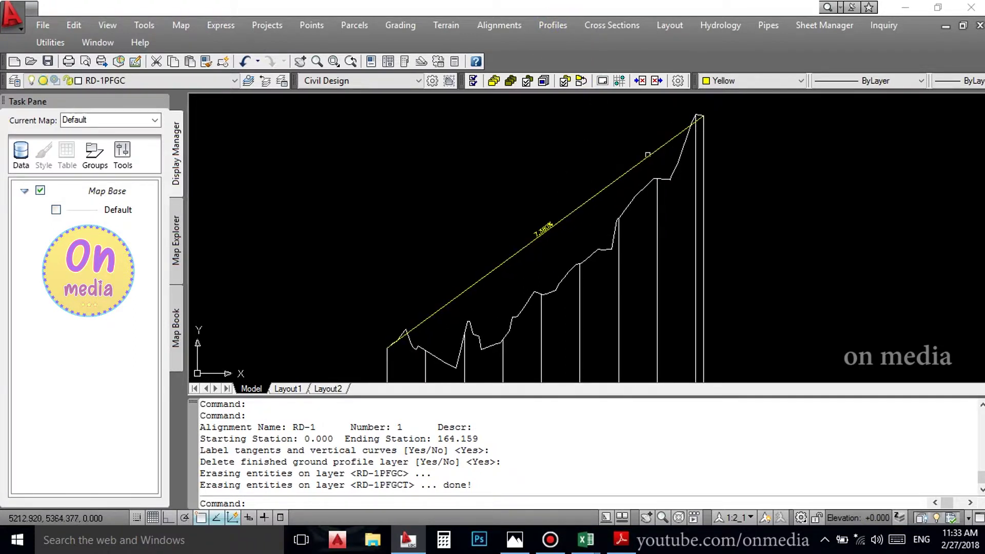
scroll(577, 197, "down", 2)
scroll(434, 305, "up", 3)
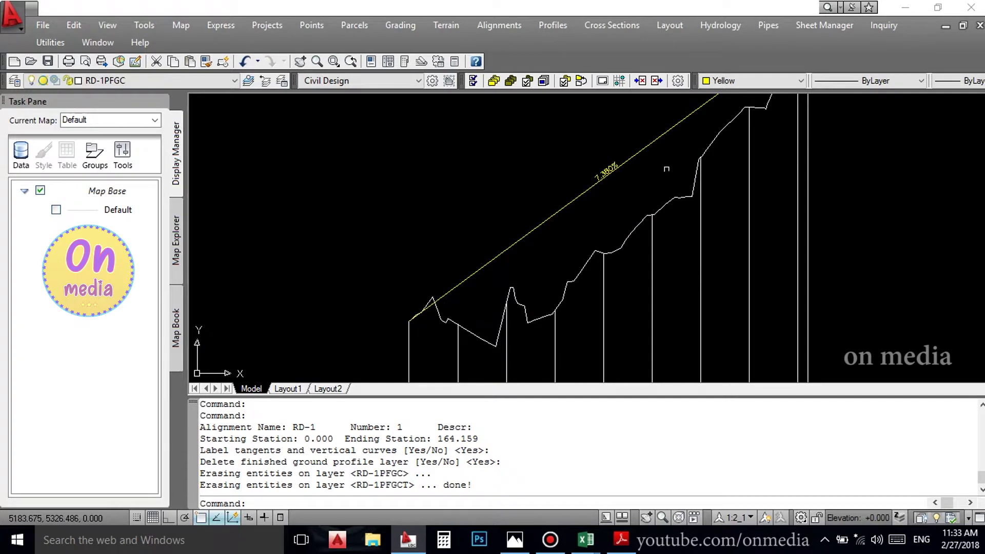
left_click(554, 26)
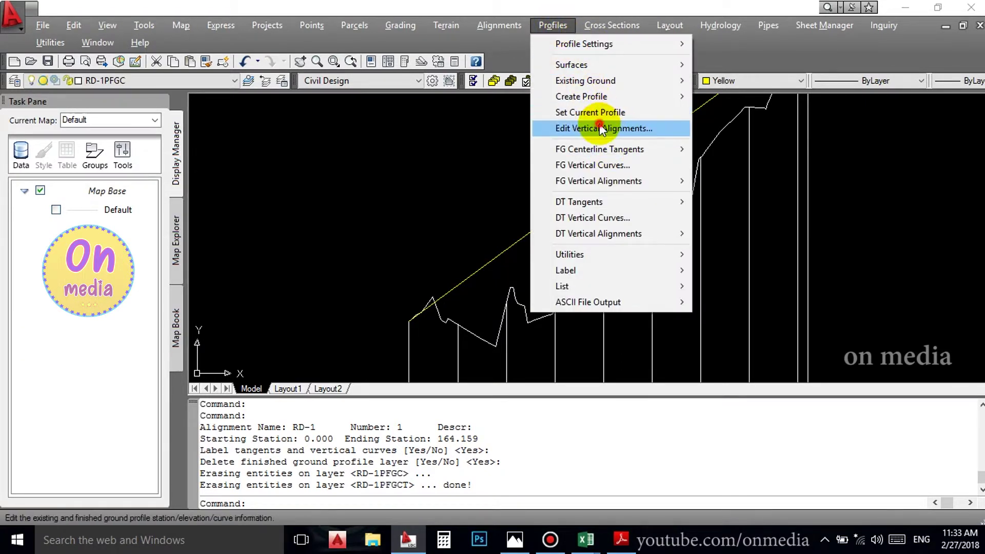
Insert a new finished-ground PVI at station 85.686 in the RD-1 vertical alignment.
left_click(600, 128)
left_click(587, 218)
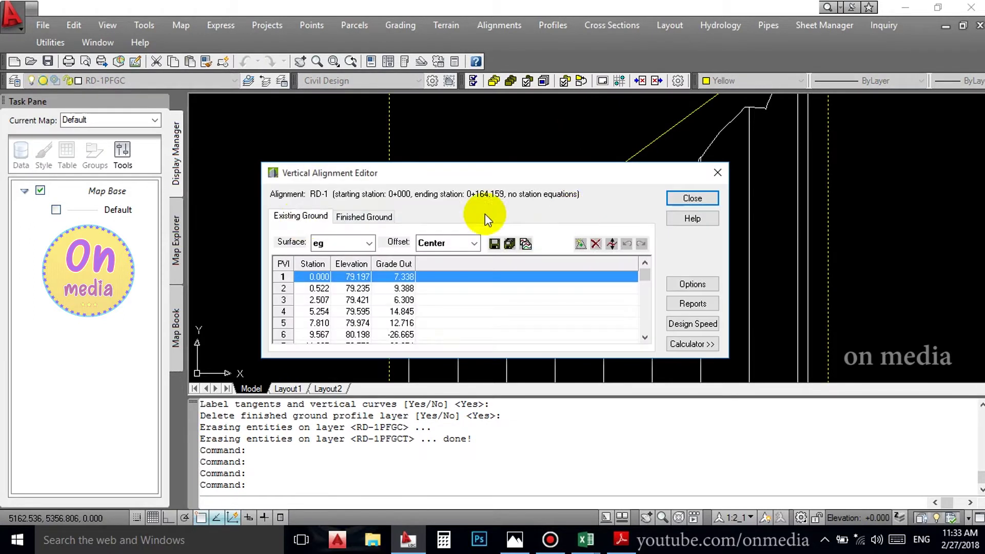
left_click(344, 216)
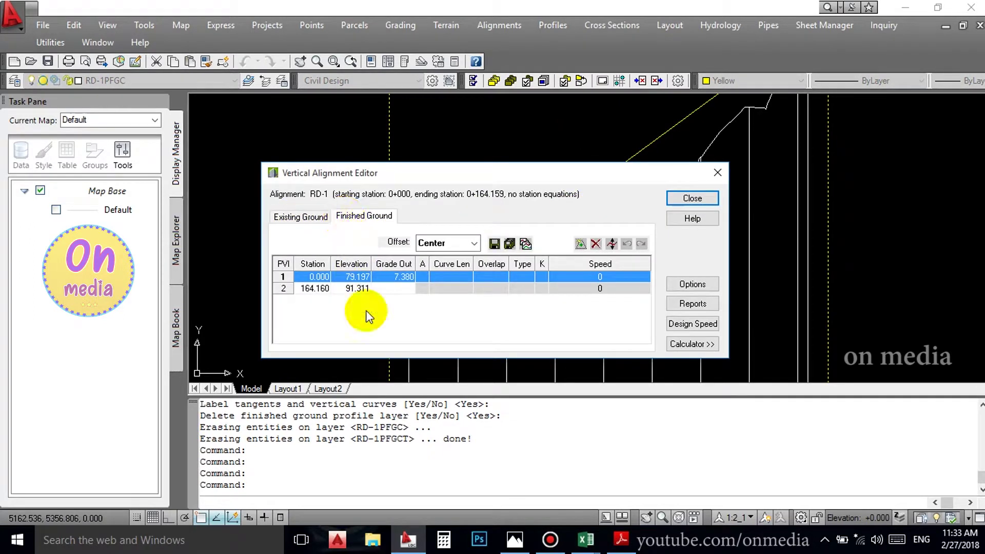
right_click(416, 312)
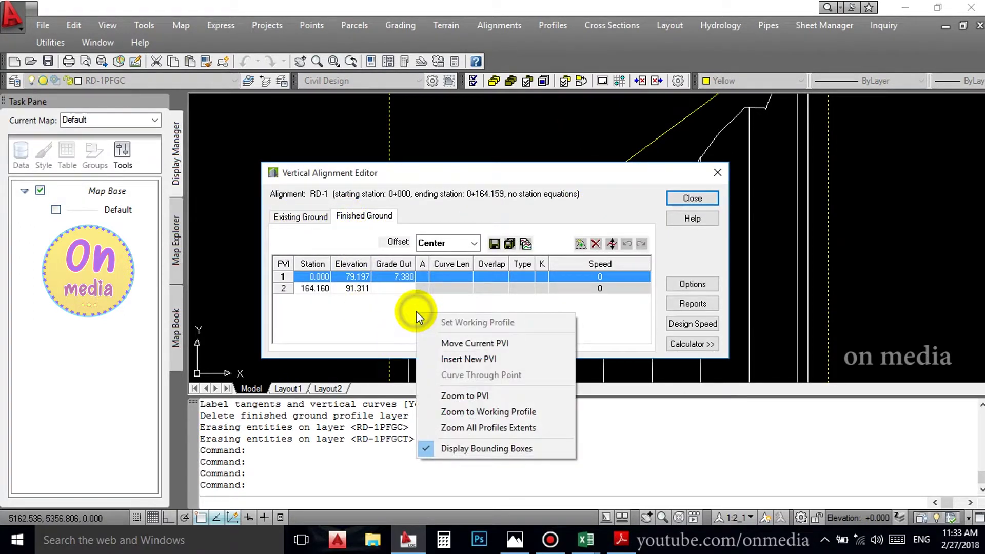
left_click(465, 359)
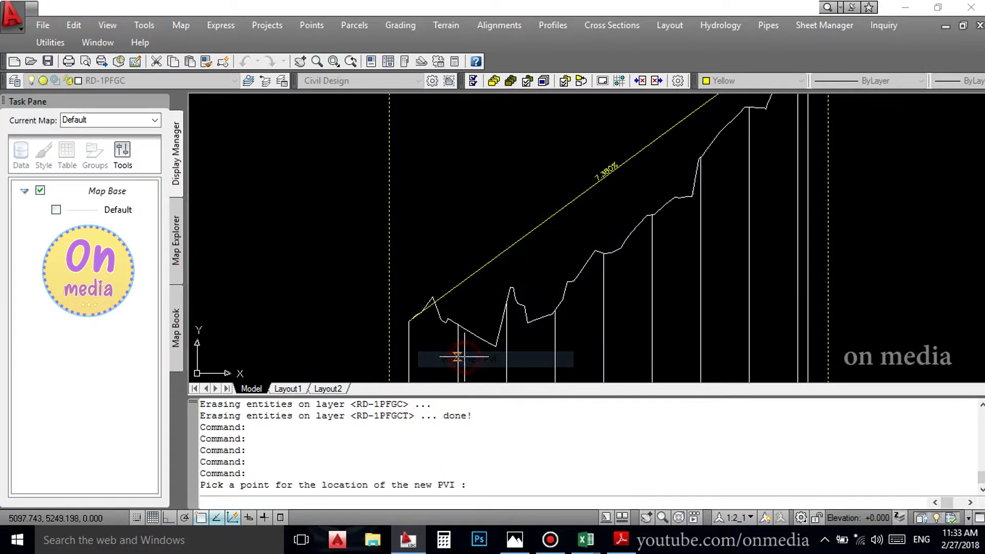
left_click(617, 212)
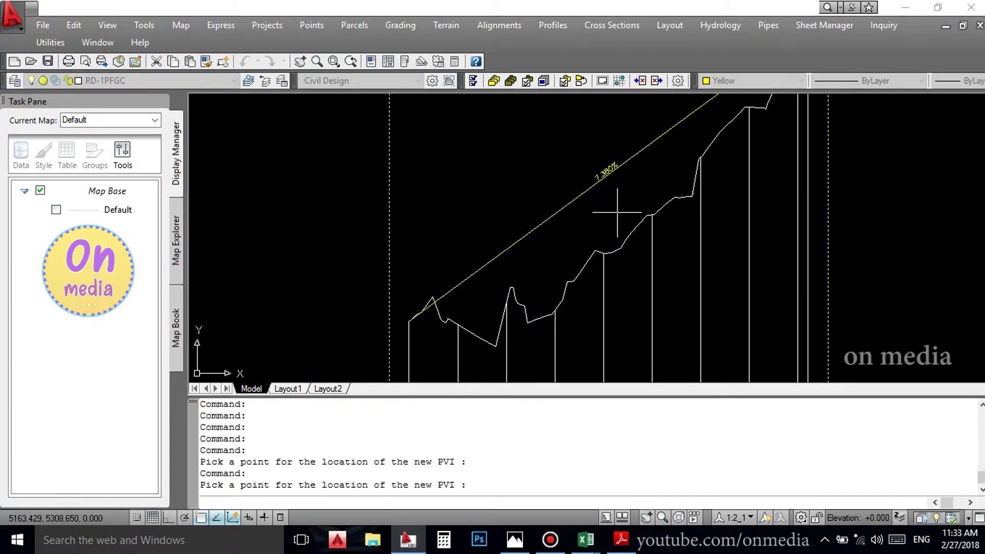
left_click(615, 215)
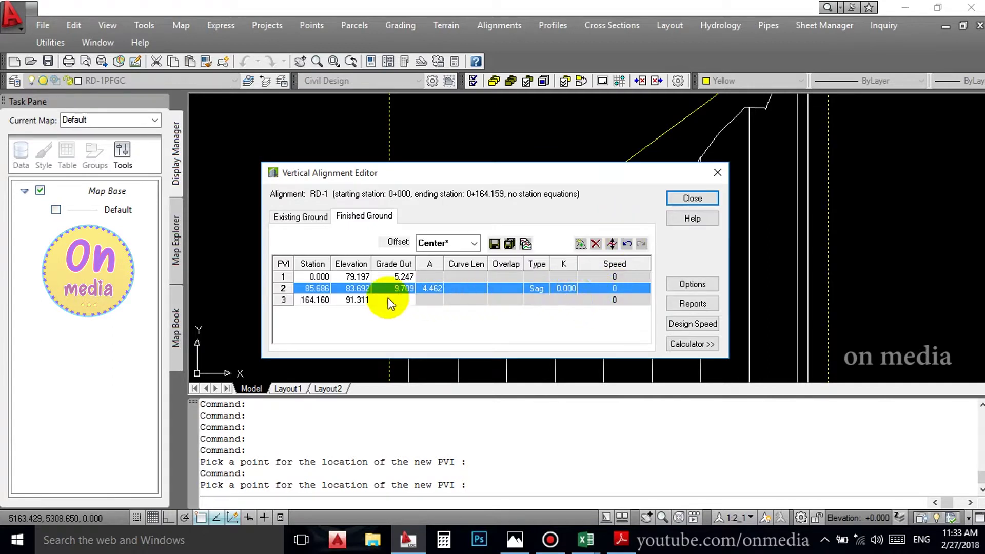
Give PVI 2 a 50 m vertical curve, save, and re-import with tangent and curve labels.
left_click(471, 289)
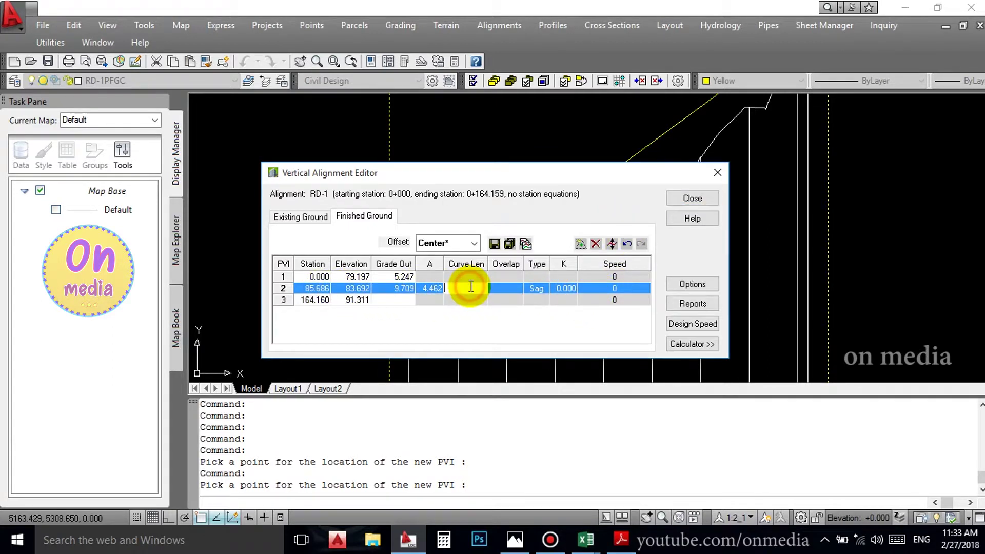
type("50")
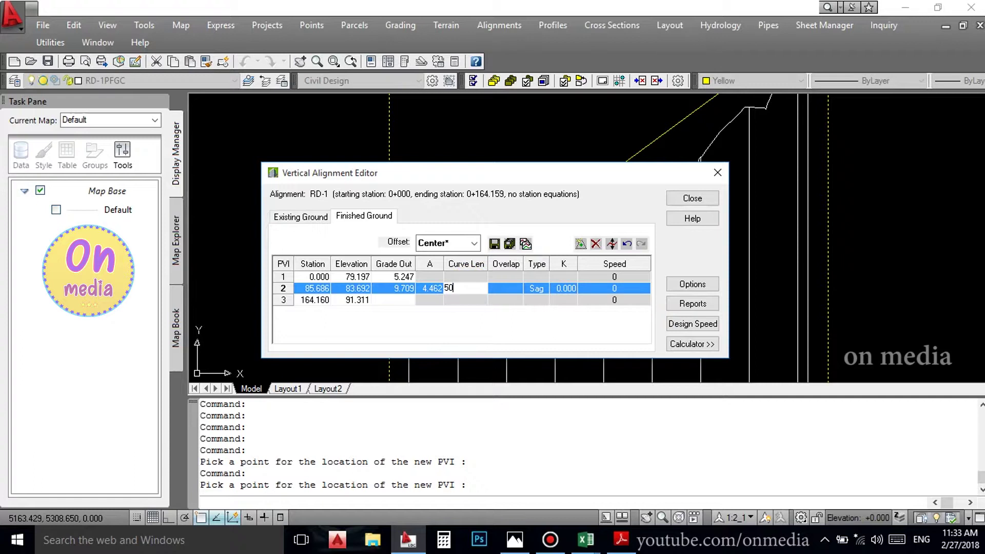
key("Return")
left_click(494, 243)
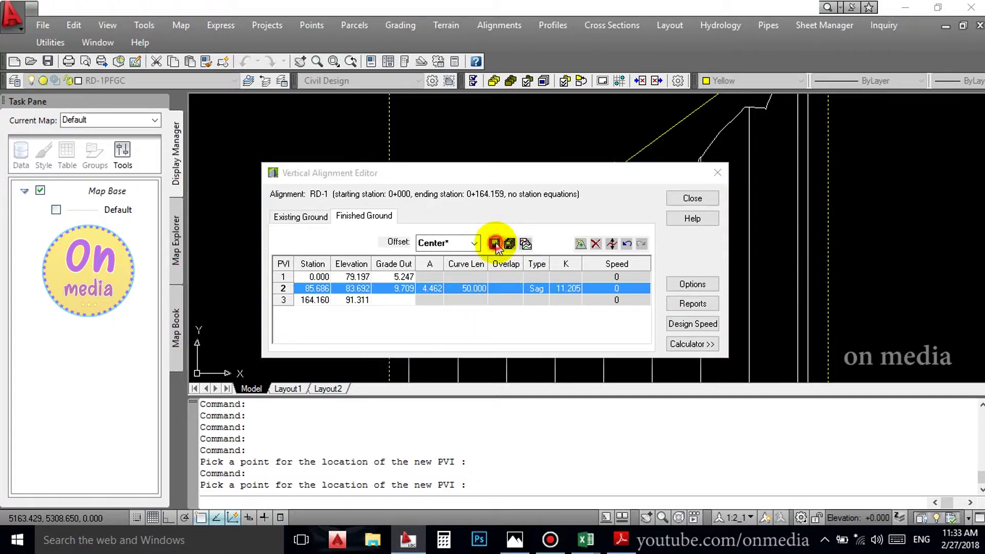
left_click(671, 199)
left_click(543, 298)
right_click(557, 288)
left_click(575, 332)
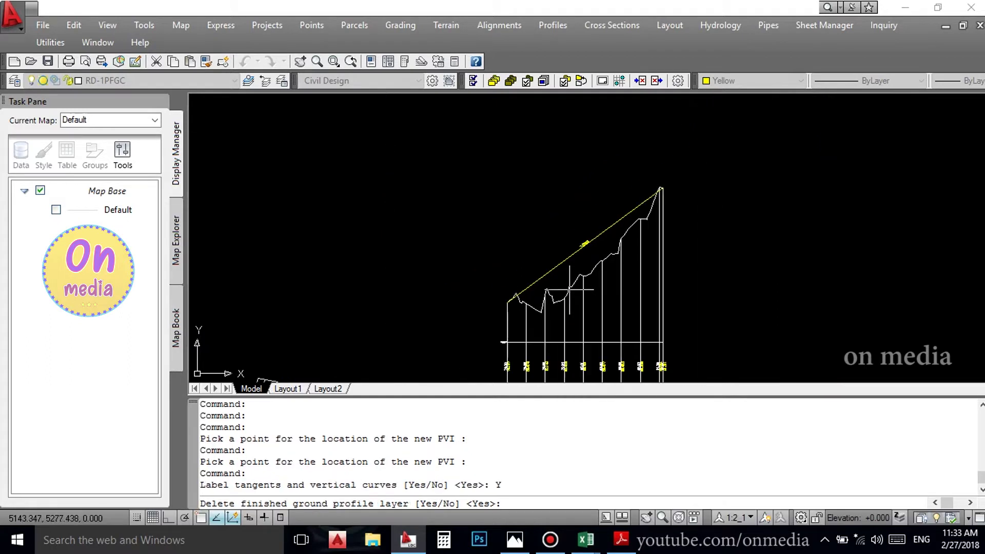
right_click(596, 291)
left_click(623, 334)
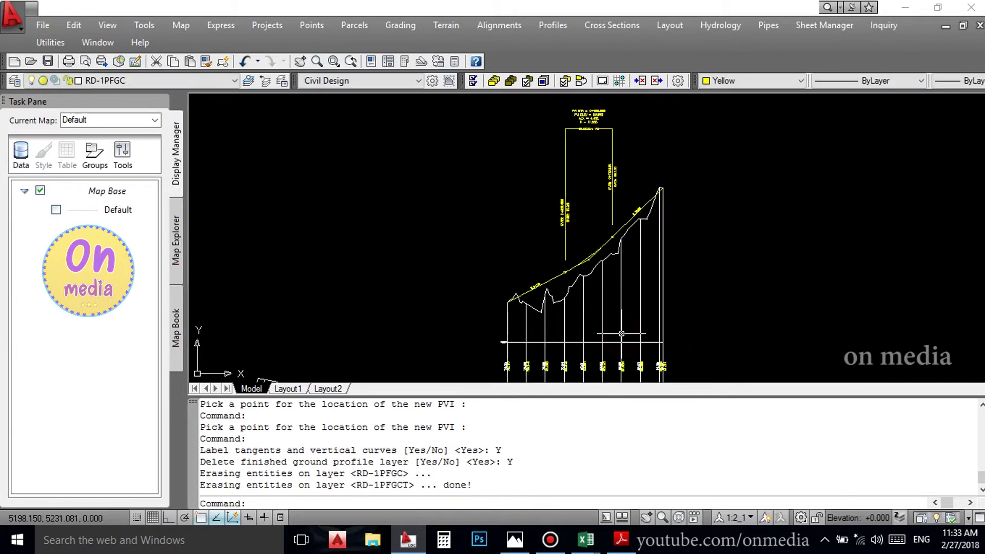
scroll(606, 216, "up", 4)
scroll(641, 252, "down", 3)
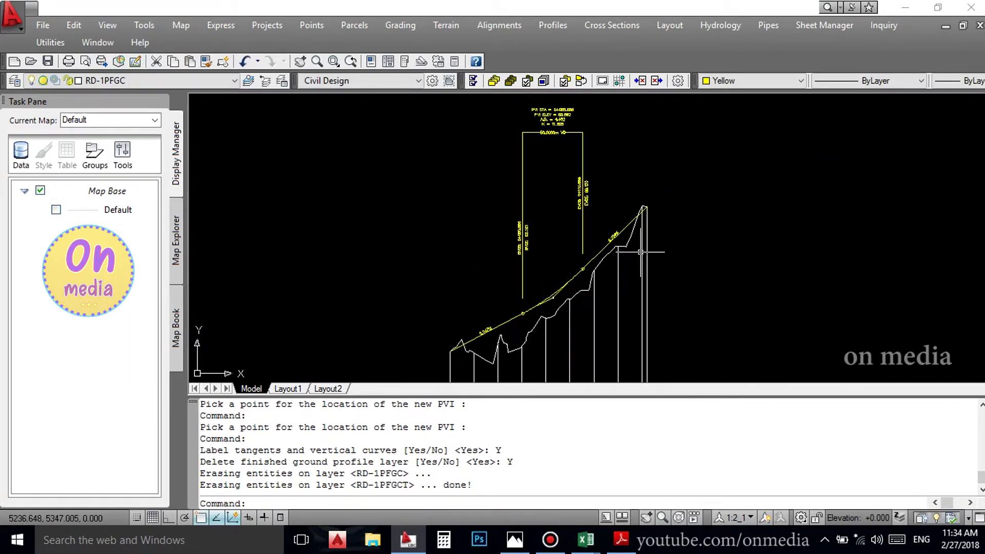
scroll(606, 252, "up", 1)
scroll(618, 231, "up", 2)
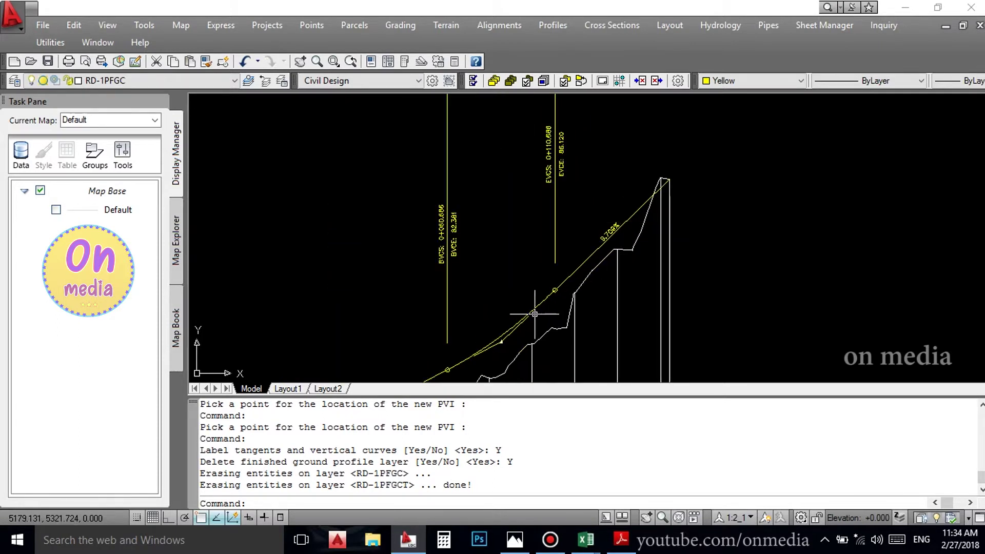
middle_click_drag(534, 314, 585, 220)
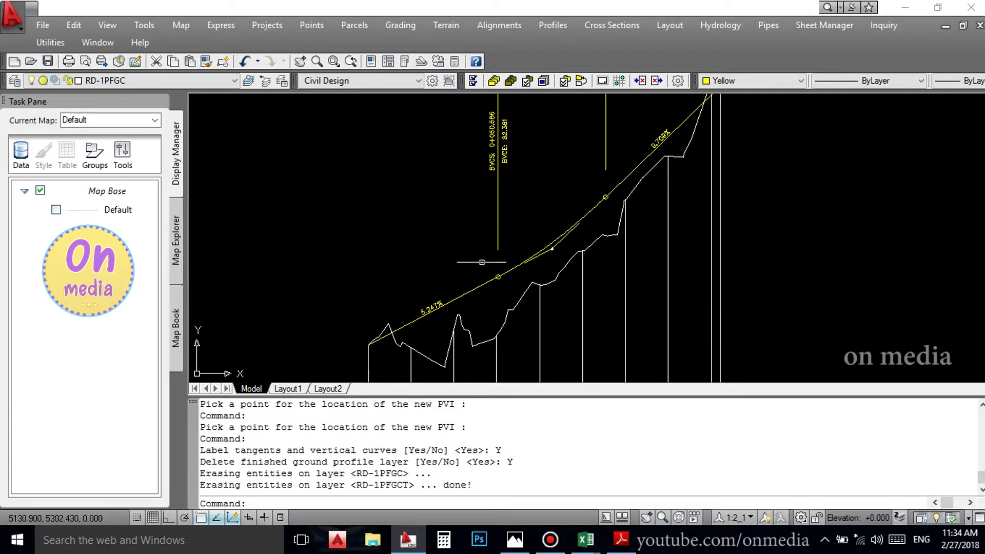
middle_click_drag(482, 262, 468, 267)
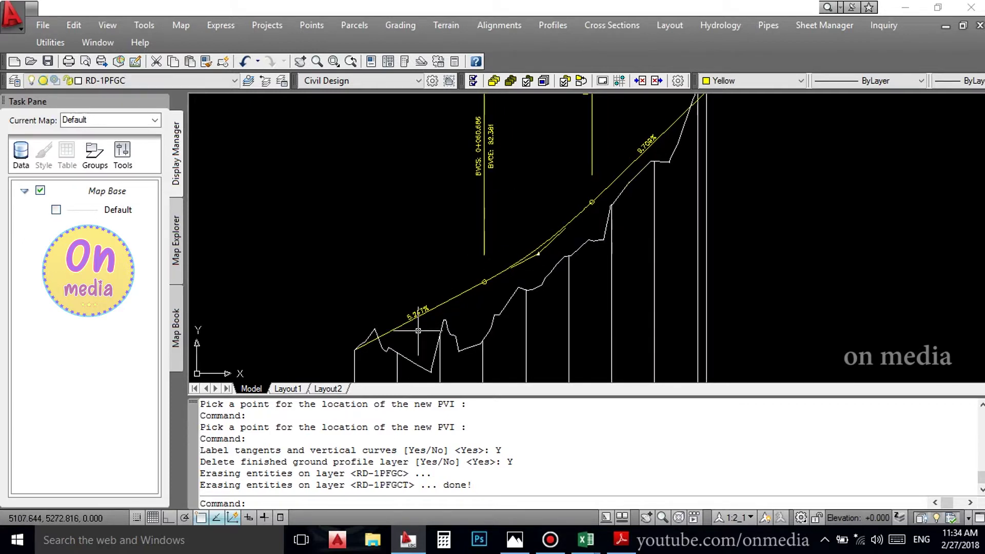
scroll(474, 304, "down", 1)
scroll(473, 305, "down", 1)
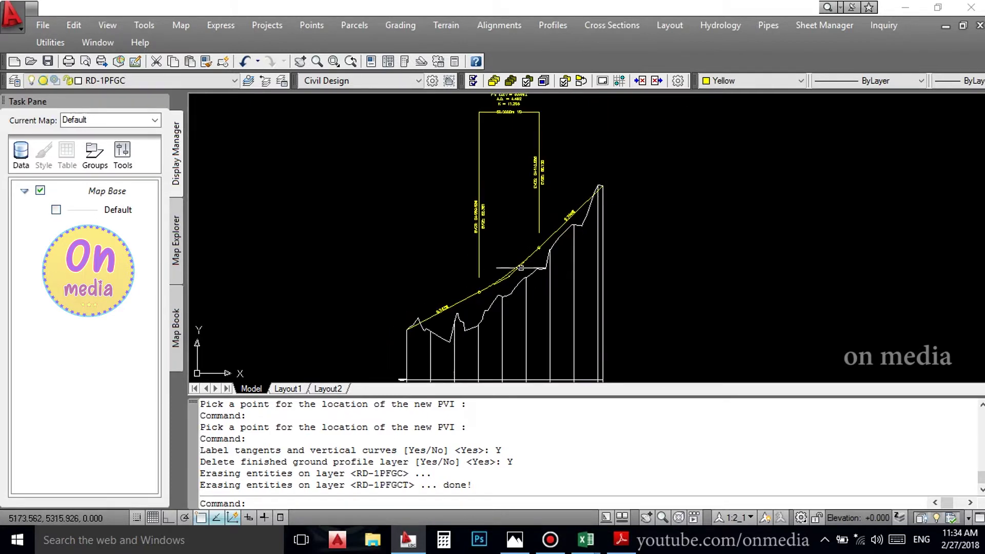
scroll(517, 274, "up", 2)
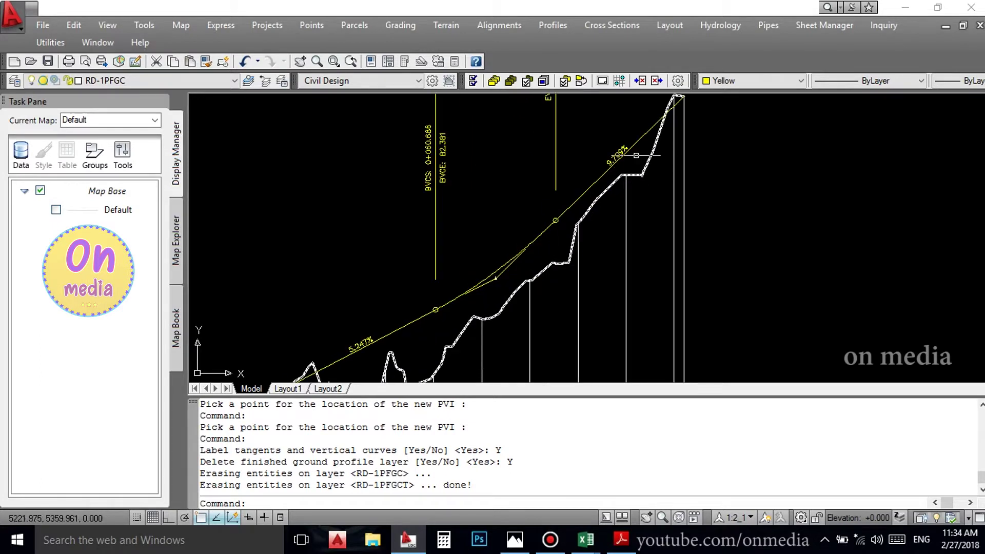
scroll(545, 232, "down", 1)
scroll(554, 129, "down", 1)
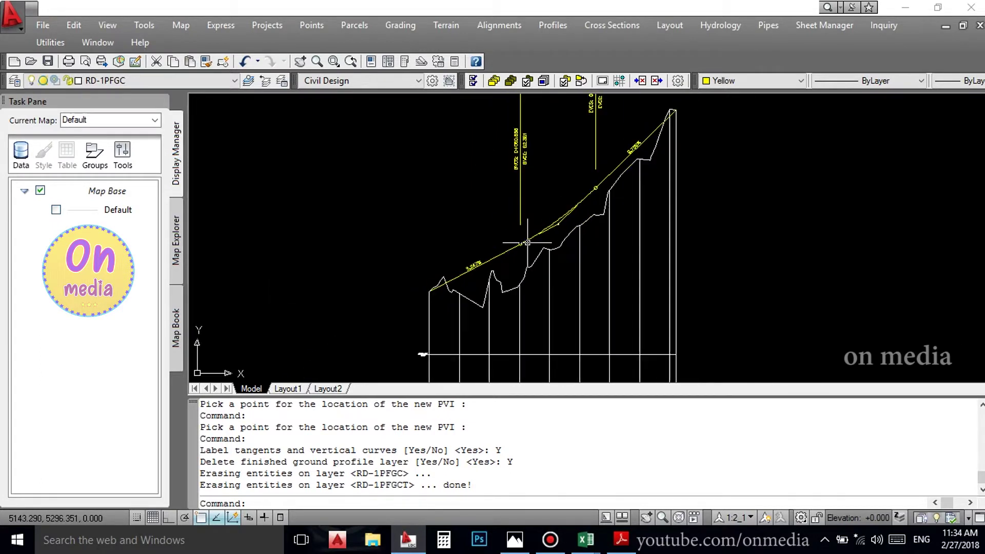
Change RD-1's PVI 2 elevation to 95.000 in the vertical alignment editor.
left_click(549, 31)
left_click(590, 133)
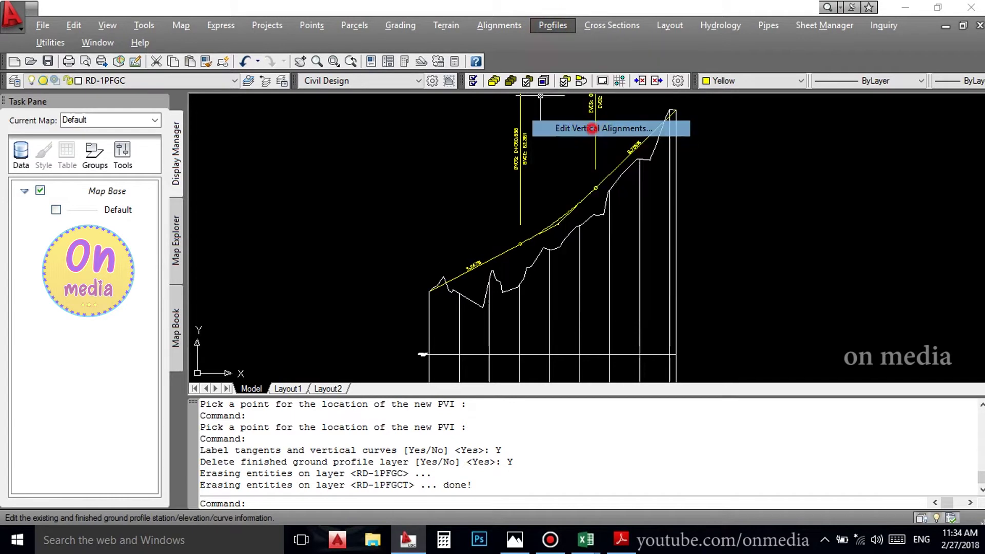
left_click(589, 220)
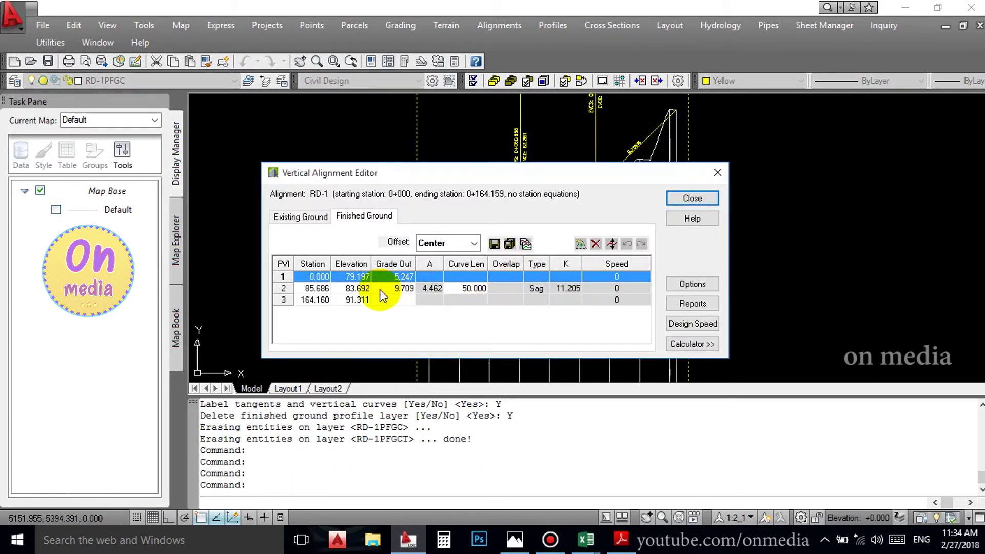
left_click(359, 288)
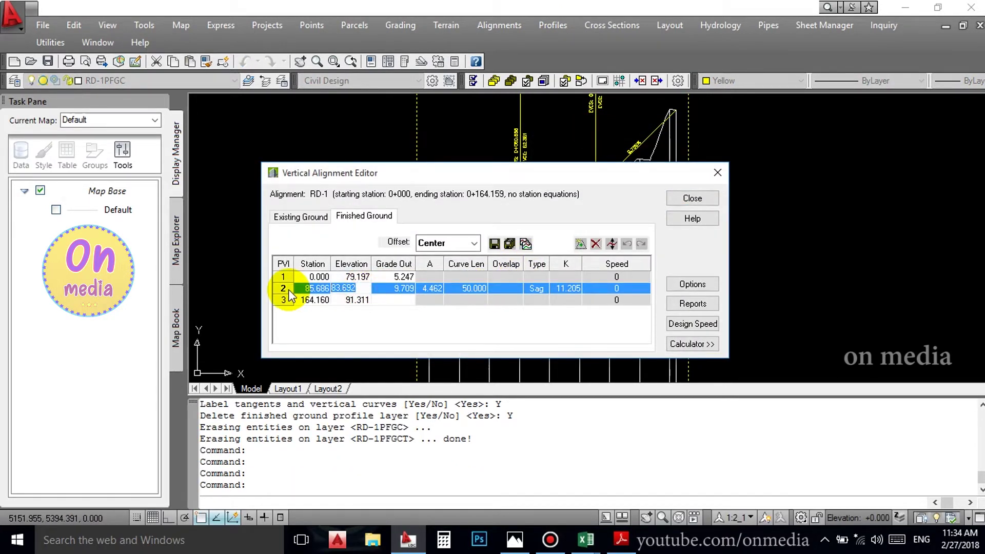
type("95")
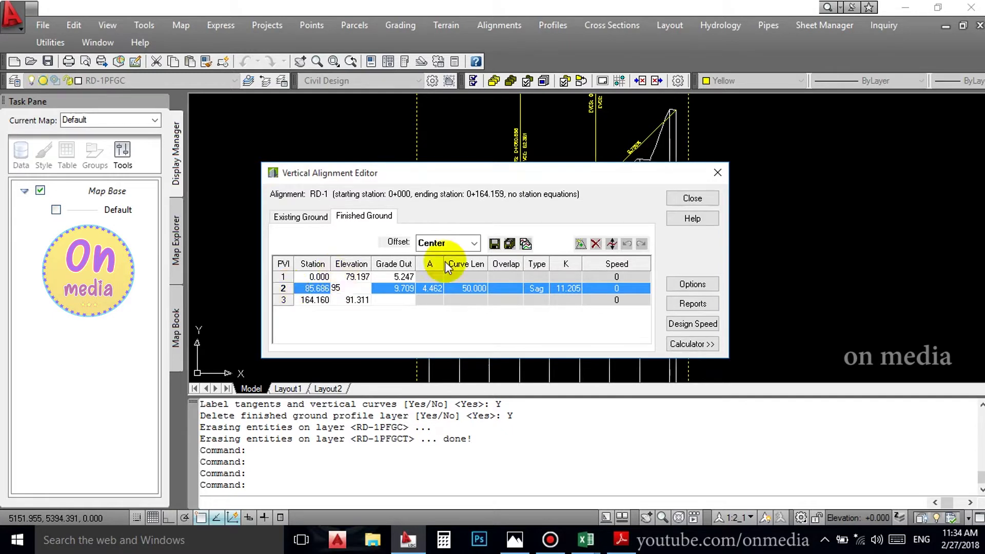
key("Return")
Re-import the profile with labels, deleting the old layer, and view the crest curve.
left_click(686, 201)
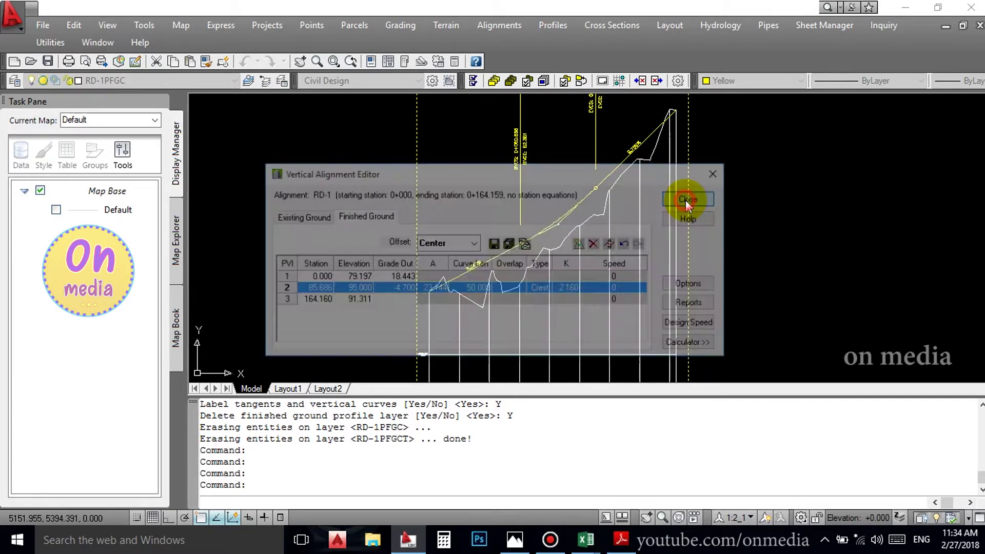
left_click(550, 295)
right_click(554, 298)
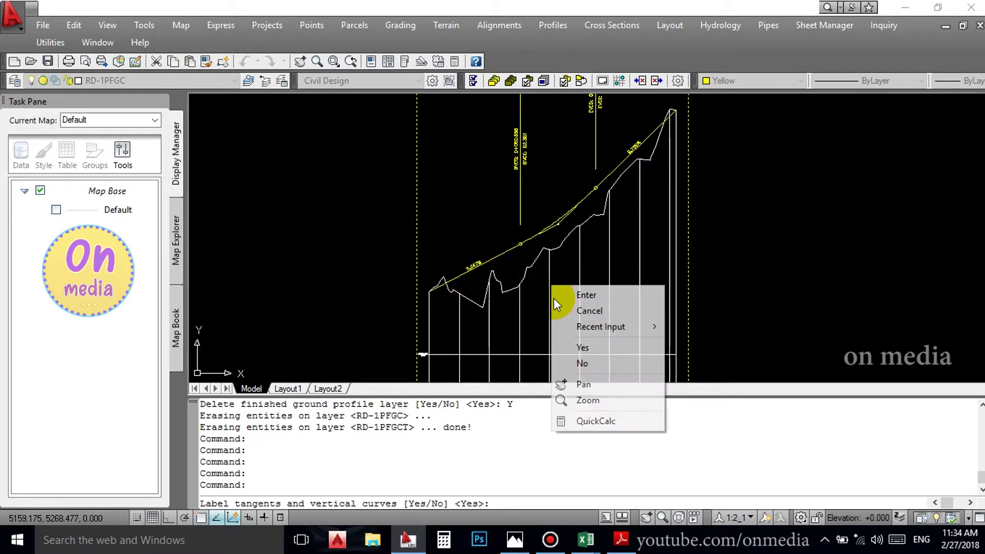
left_click(577, 348)
right_click(599, 288)
left_click(601, 331)
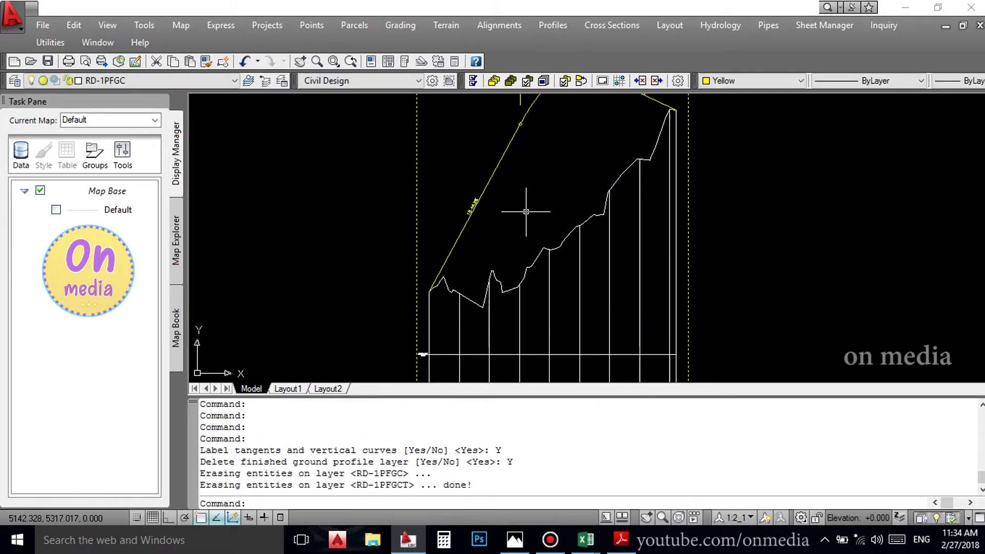
middle_click_drag(528, 208, 514, 307)
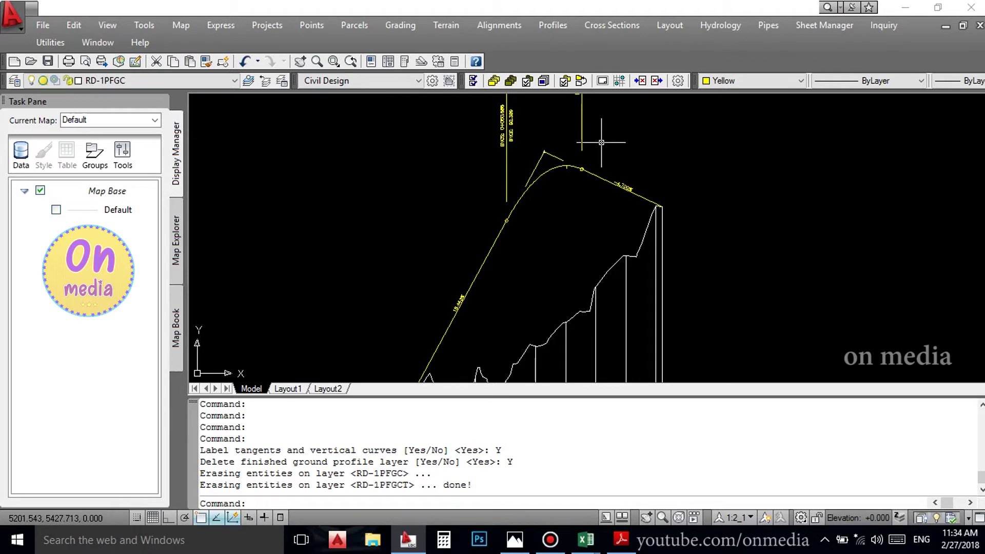
scroll(602, 210, "down", 2)
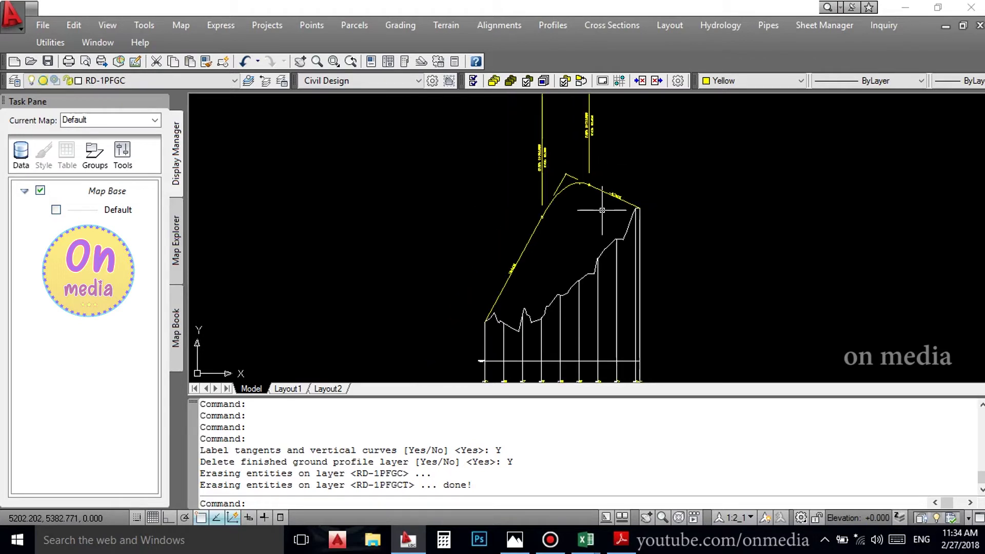
Lower RD-1's PVI 2 elevation to 85.000 in the vertical alignment editor.
left_click(569, 27)
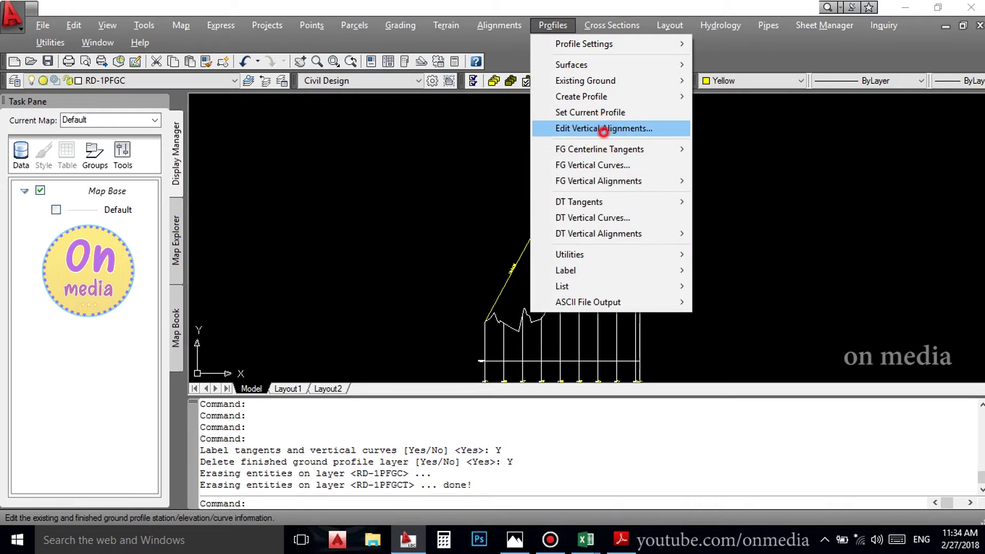
left_click(544, 130)
left_click(590, 220)
left_click(347, 289)
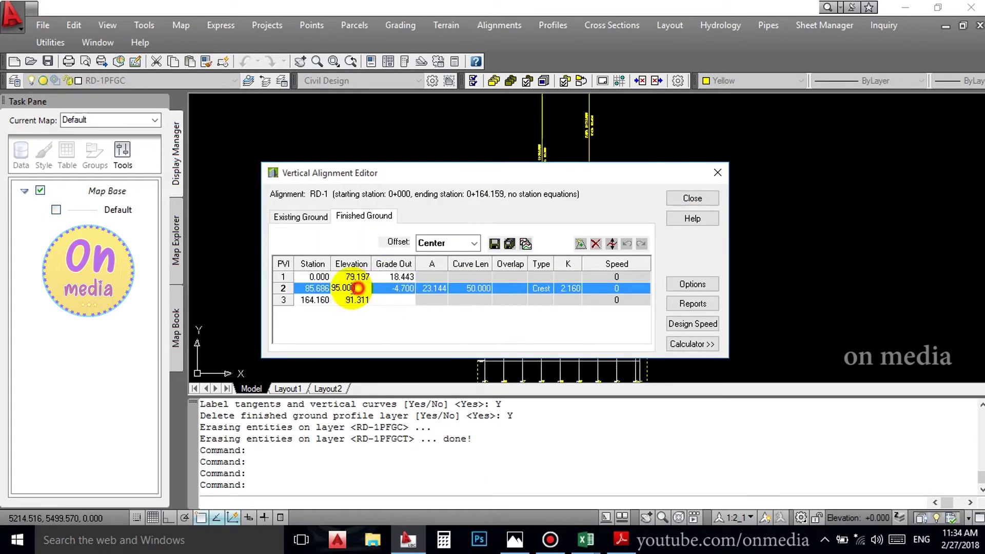
left_click(286, 288)
type("85")
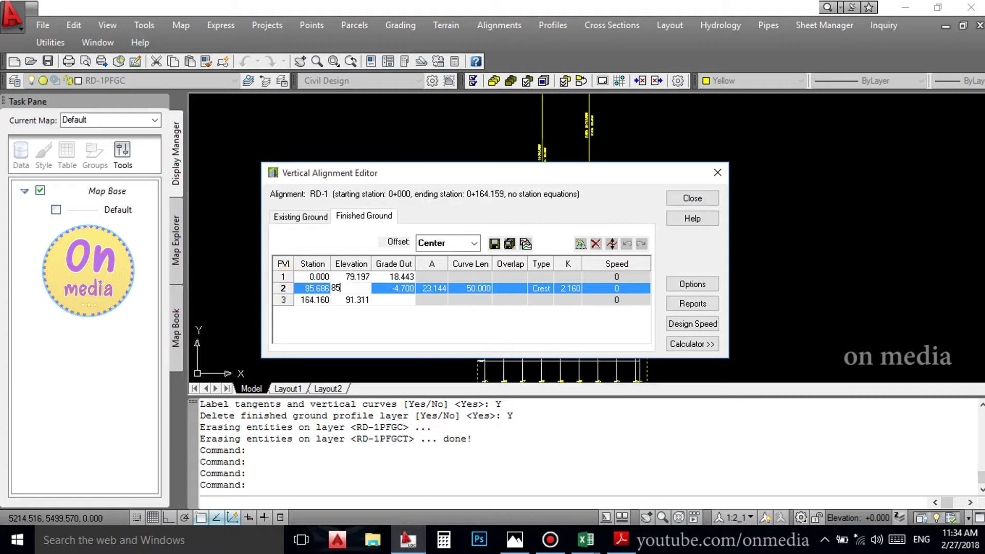
left_click(496, 245)
Re-import the revised profile with tangent and curve labels, deleting the old profile layer.
left_click(698, 198)
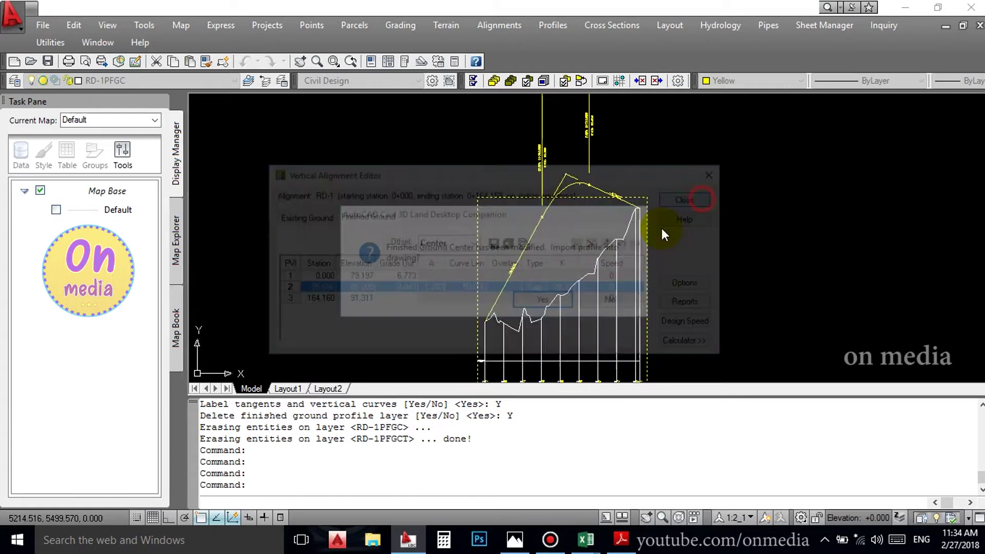
left_click(545, 301)
right_click(559, 280)
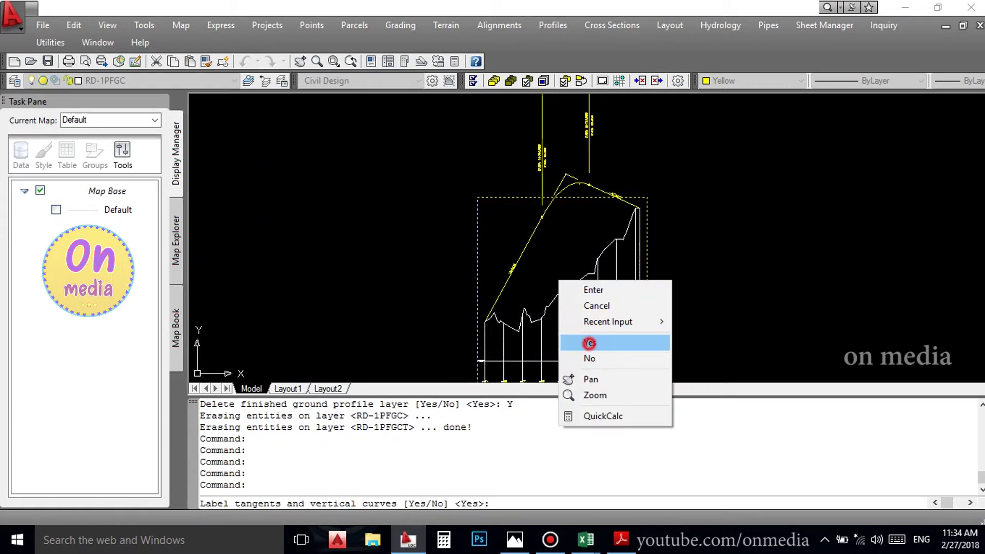
left_click(590, 341)
right_click(583, 301)
left_click(617, 364)
scroll(605, 290, "up", 2)
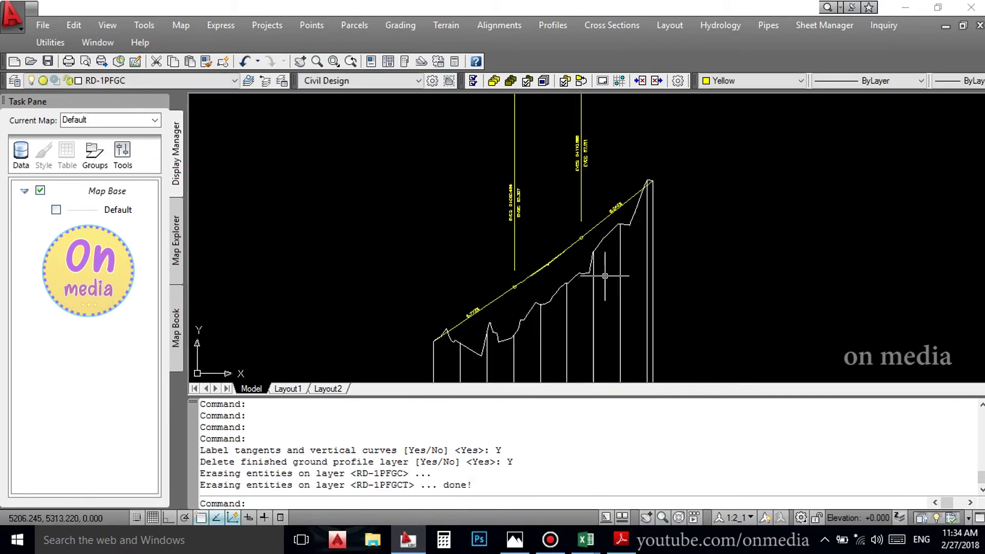
scroll(576, 276, "up", 2)
scroll(489, 201, "down", 4)
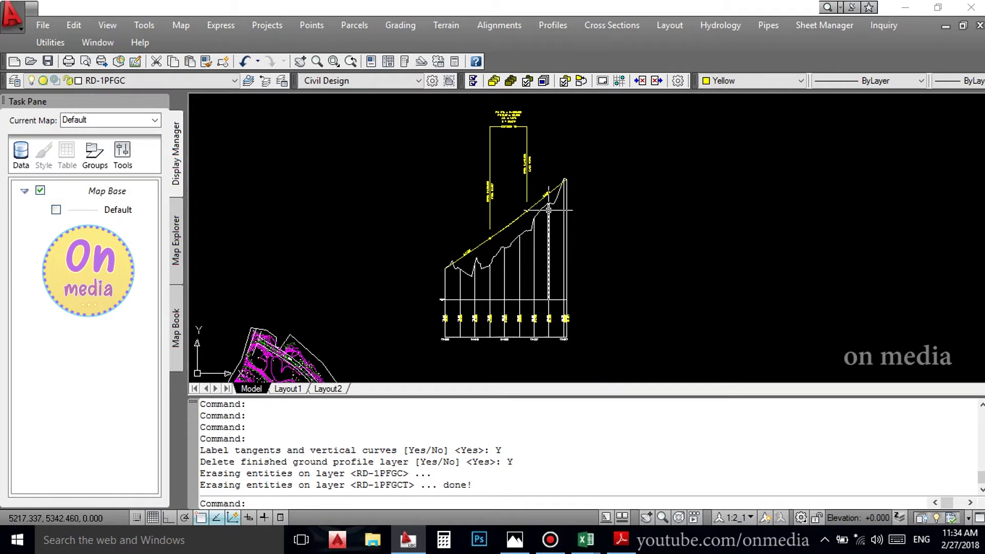
scroll(532, 216, "up", 2)
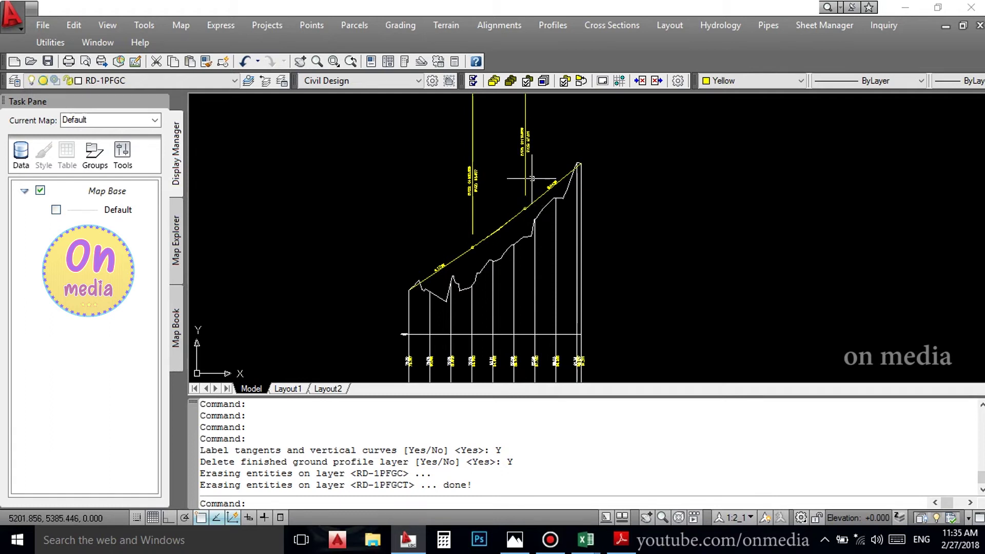
left_click(543, 27)
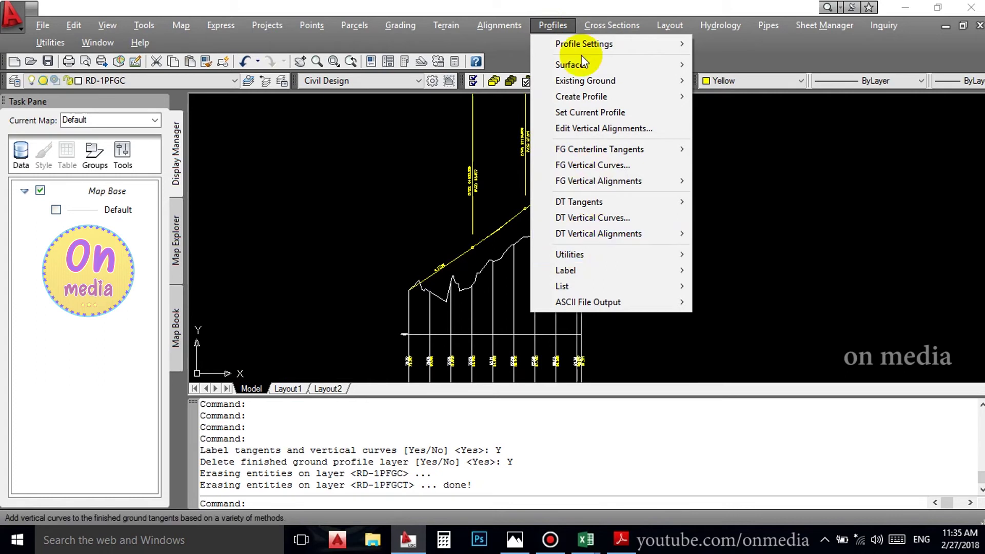
left_click(414, 255)
scroll(405, 247, "up", 2)
scroll(400, 287, "up", 2)
scroll(387, 326, "up", 2)
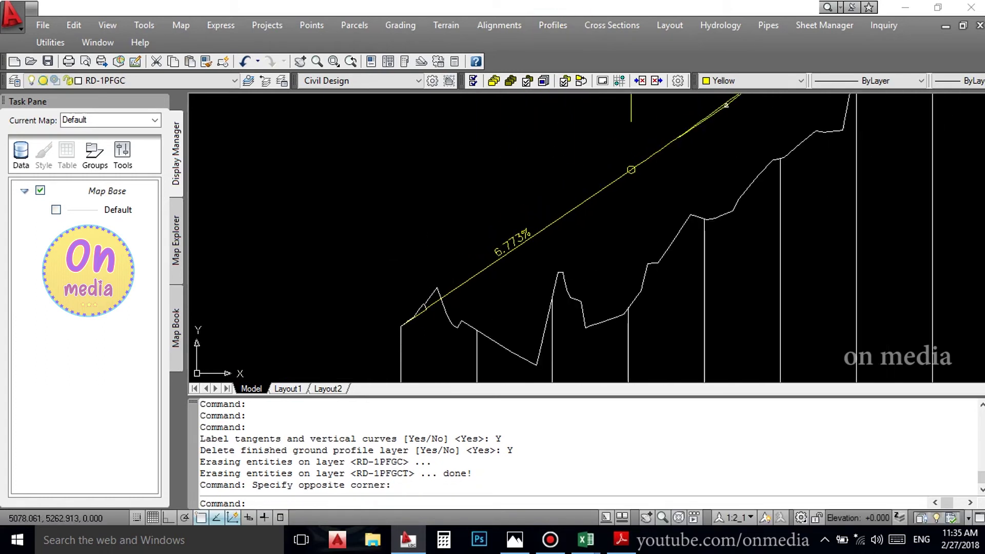
scroll(402, 327, "down", 2)
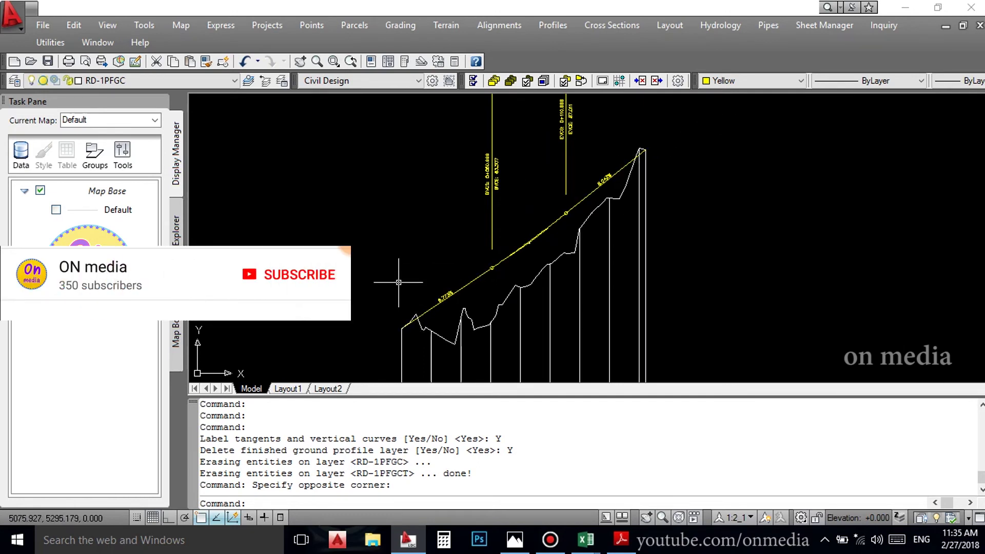
scroll(400, 282, "up", 2)
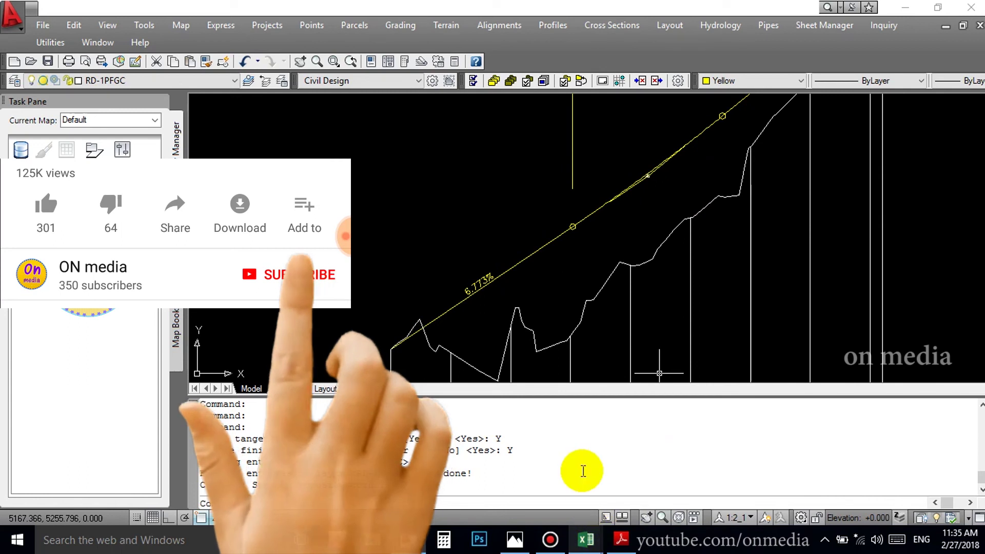